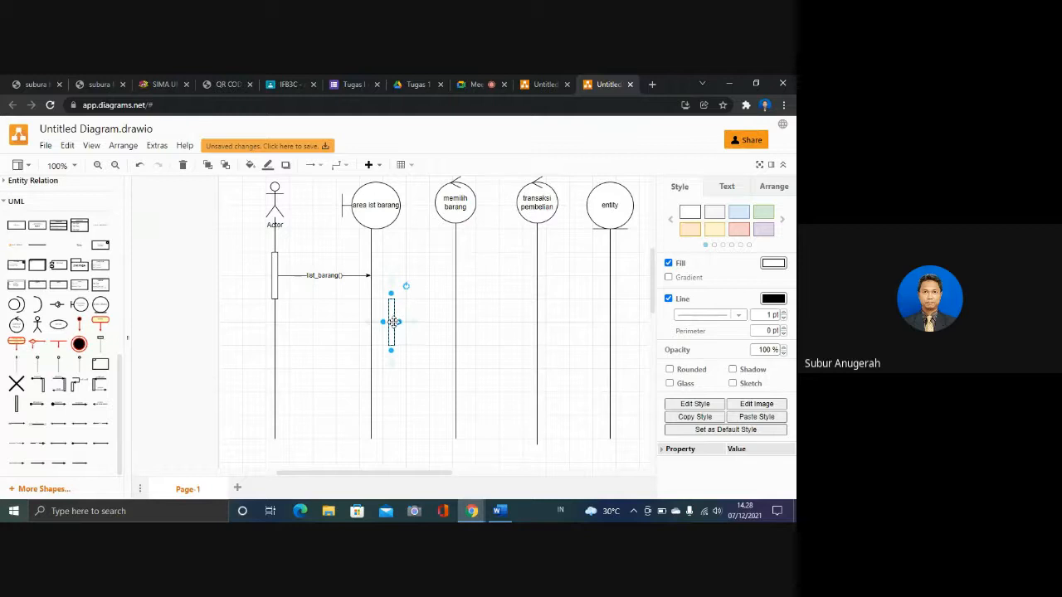
- Place the activation bar on the area list barang lifeline and align the end of the list_barang() arrow with it
drag(393, 322, 373, 275)
click(360, 305)
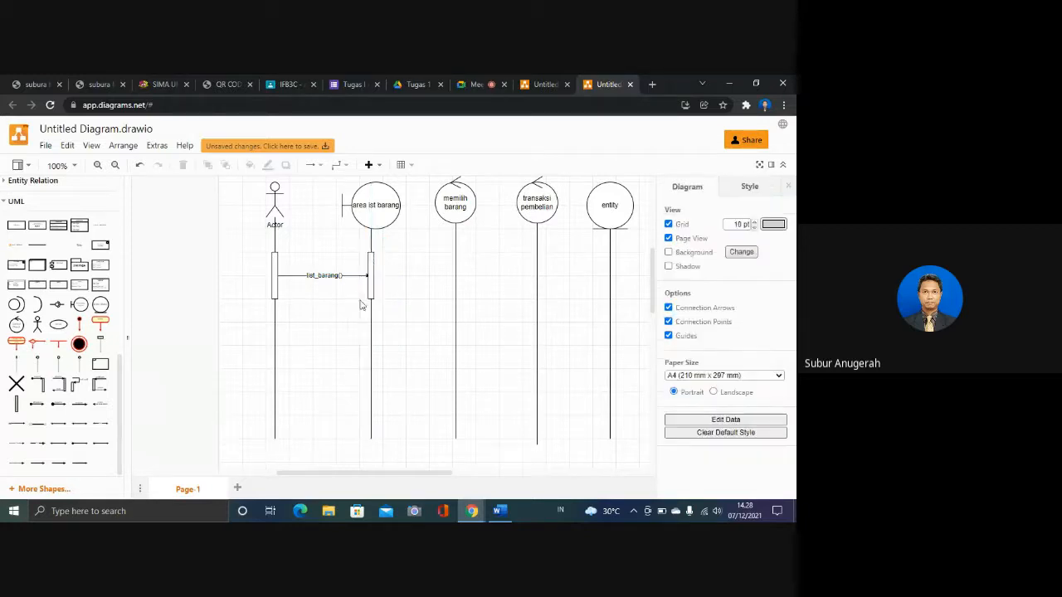
click(344, 276)
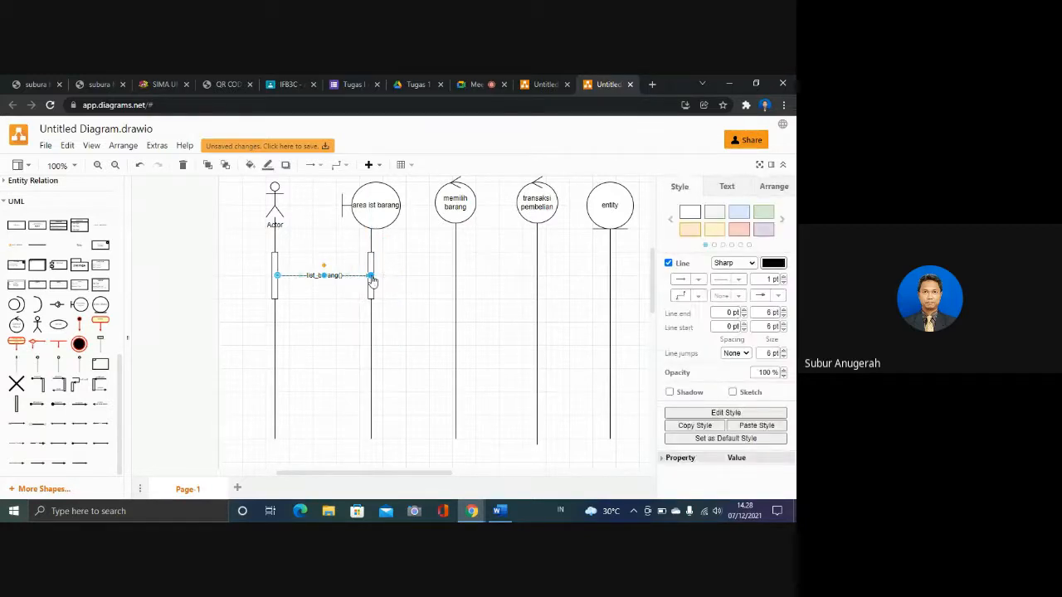
drag(371, 276, 375, 275)
click(418, 295)
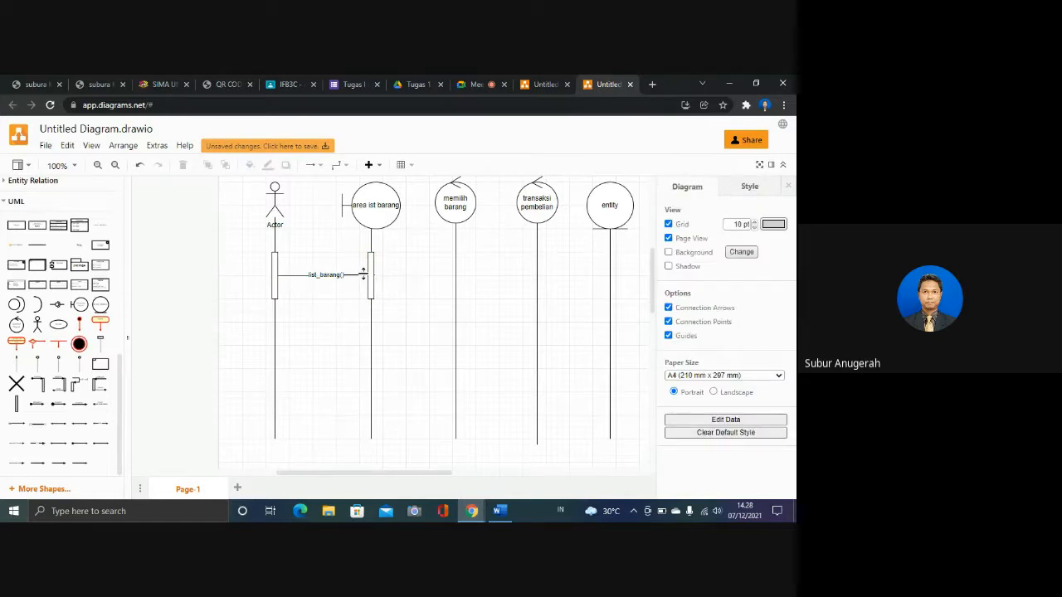
click(363, 275)
drag(374, 275, 369, 276)
click(408, 308)
mouse_move(103, 358)
mouse_move(382, 279)
drag(382, 278, 444, 275)
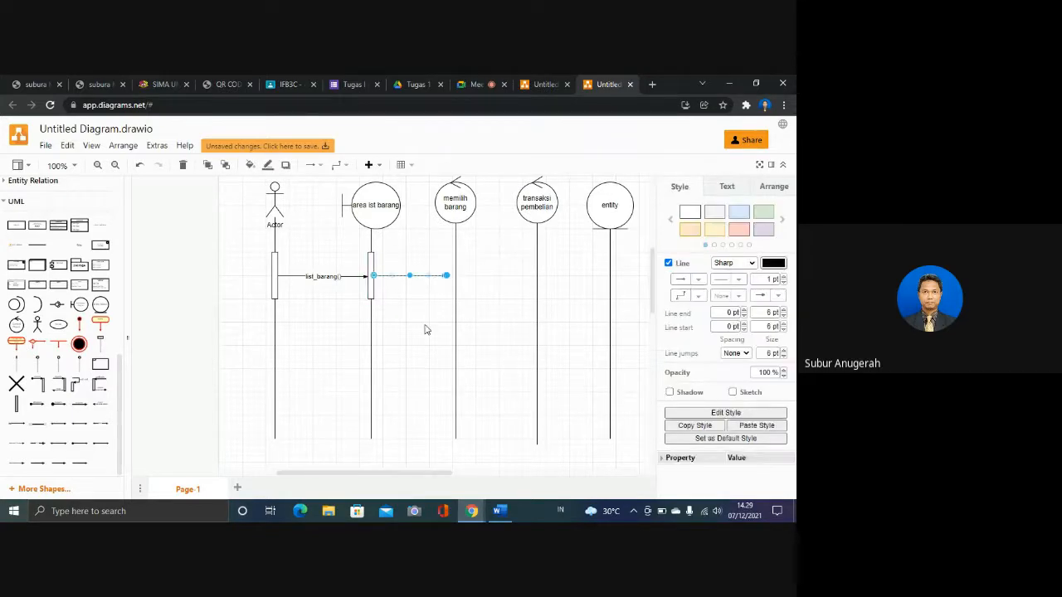
click(421, 329)
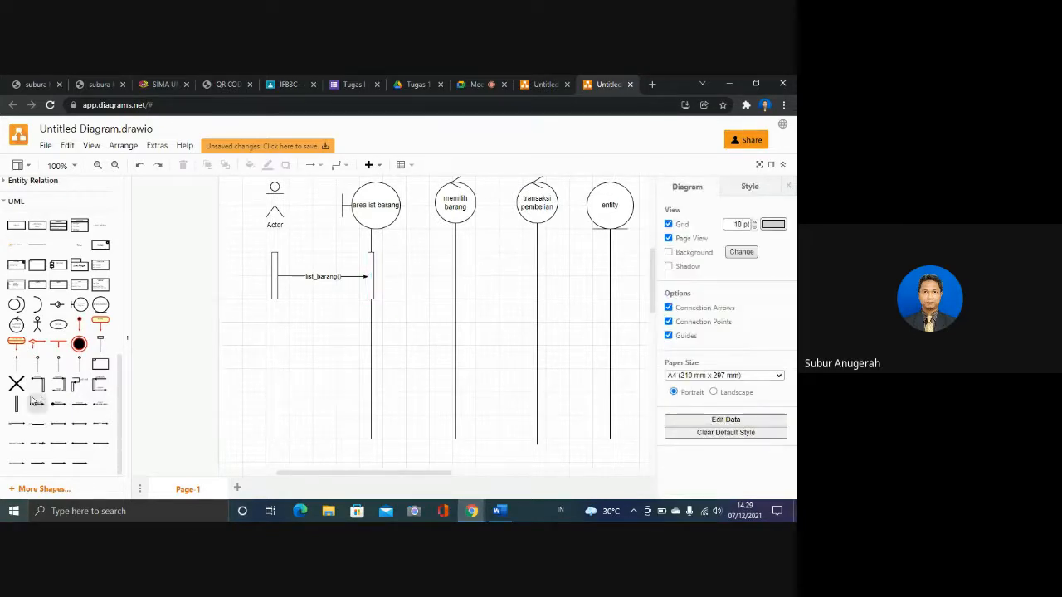
- Add an activation bar to the memilih barang lifeline and draw an arrow to it from the area list barang bar
mouse_move(19, 405)
drag(18, 404, 455, 287)
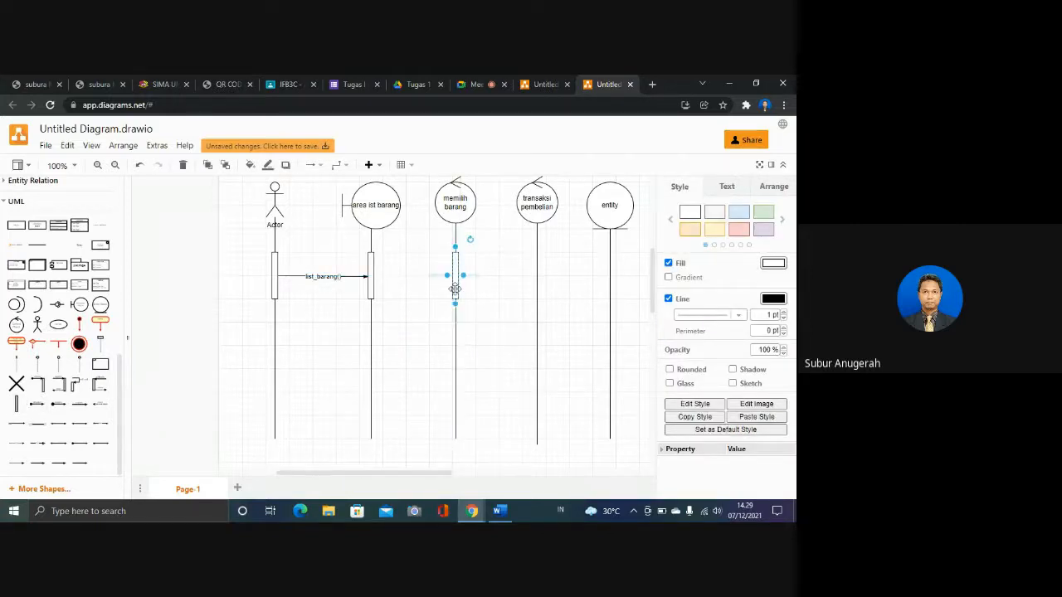
click(377, 276)
drag(379, 276, 455, 280)
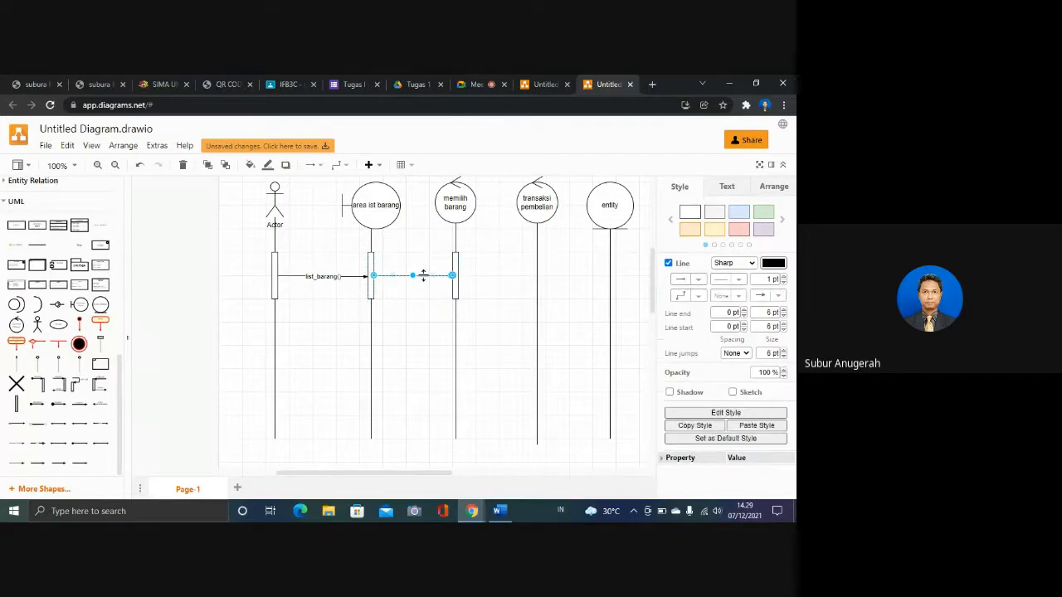
- Label the arrow between the area list barang and memilih barang bars memilih()
double_click(423, 276)
text(mem)
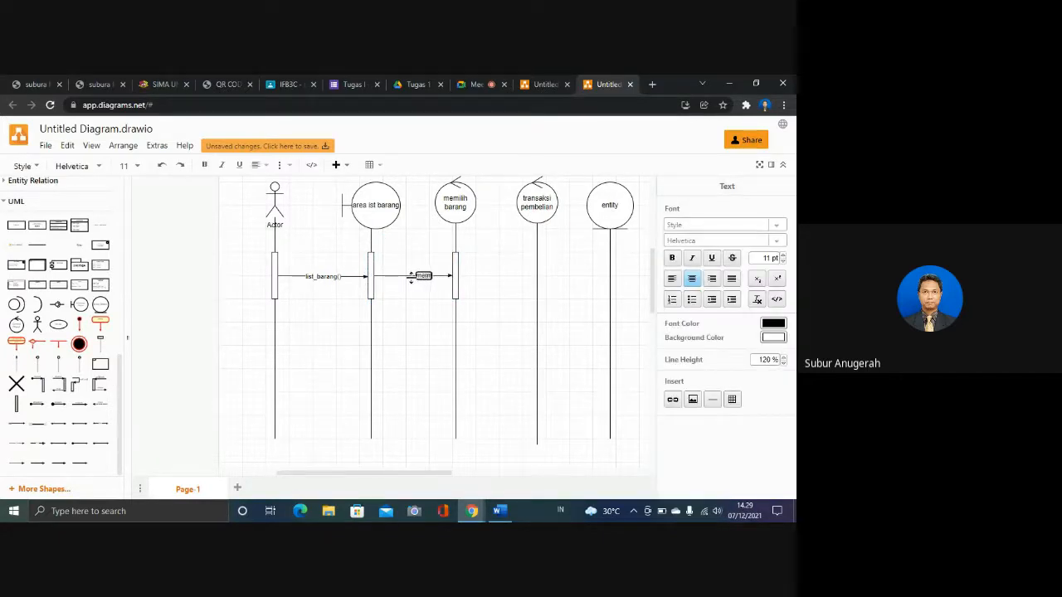
text(ilih()
click(412, 317)
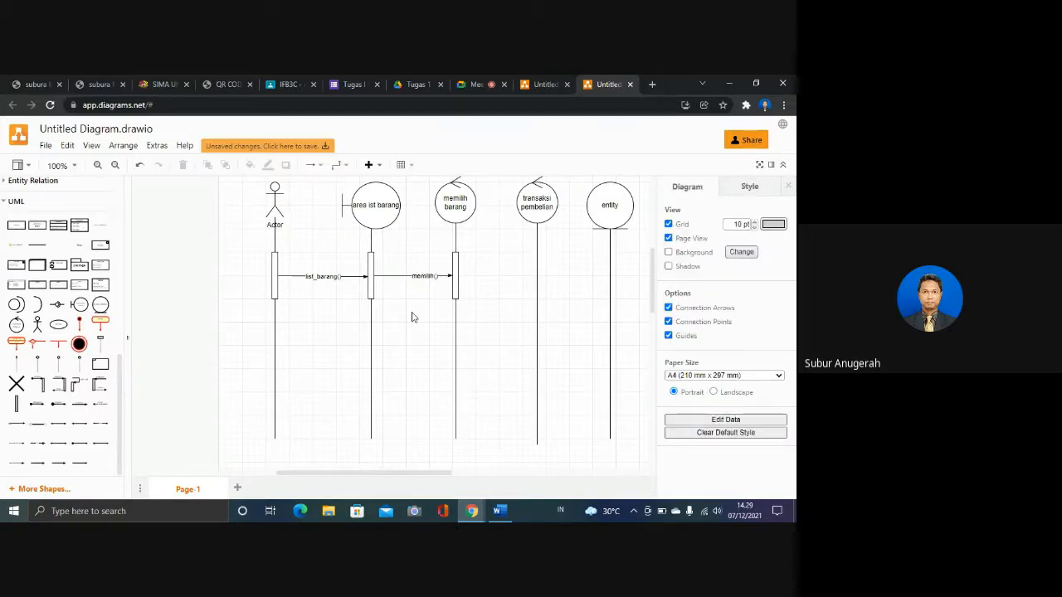
- Switch to the Tugas 1 PDF in Google Drive and read alternative flow 2.a of the item selection use case
click(414, 86)
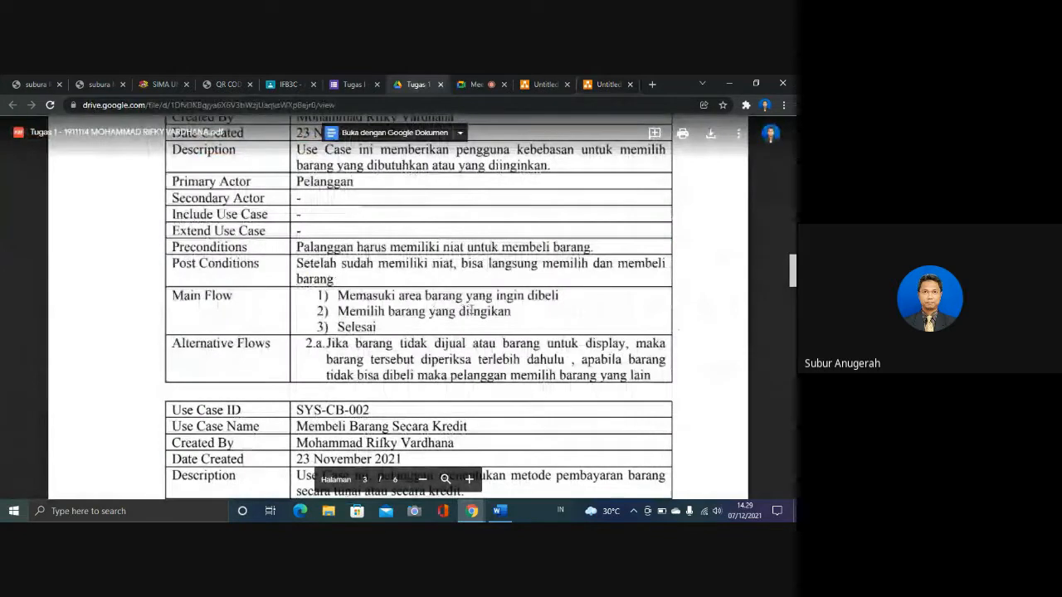
drag(305, 342, 627, 379)
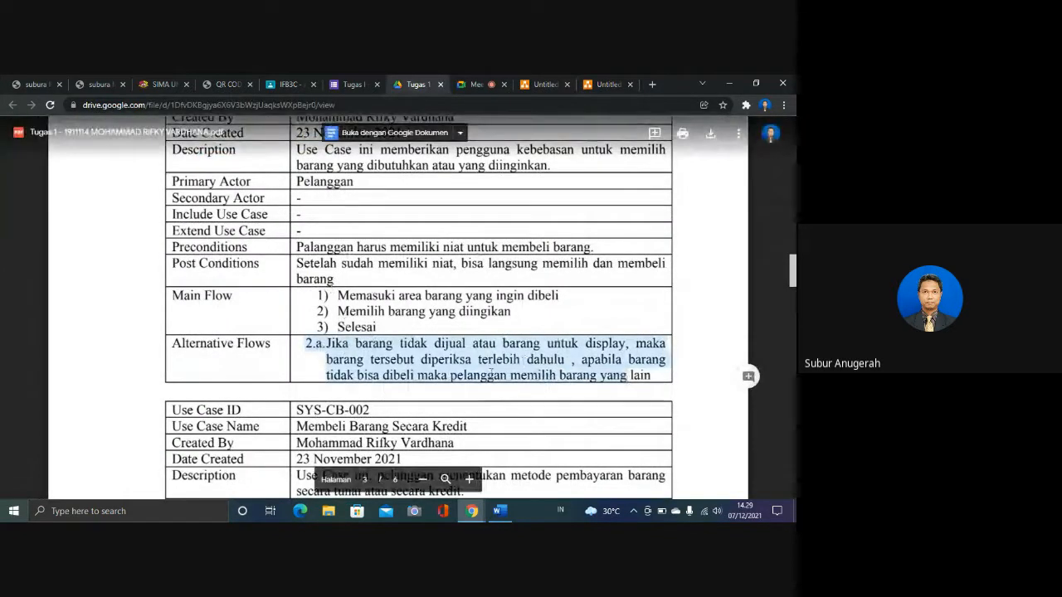
click(470, 355)
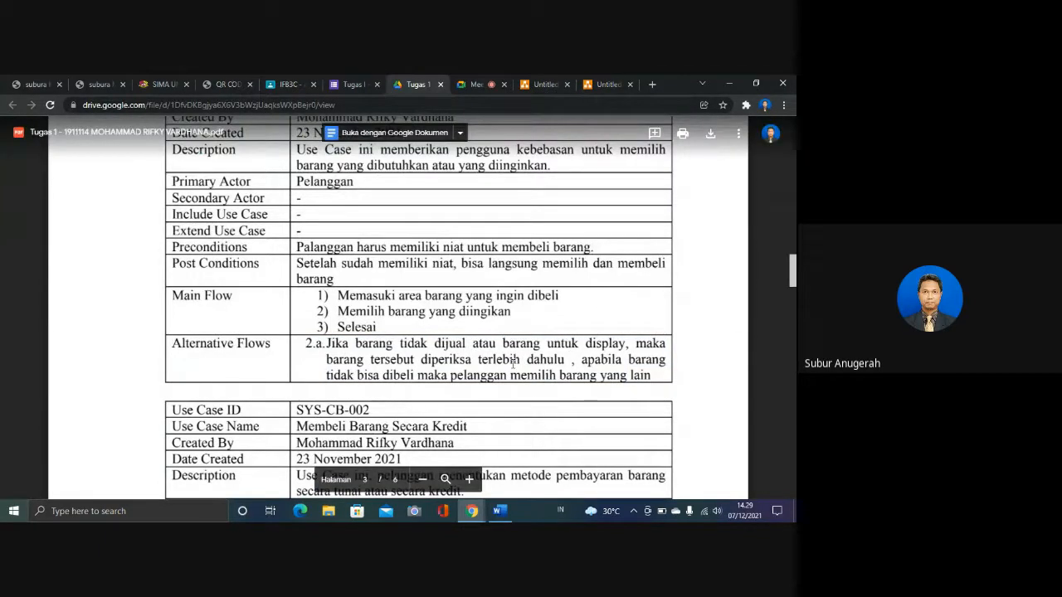
drag(471, 345, 651, 374)
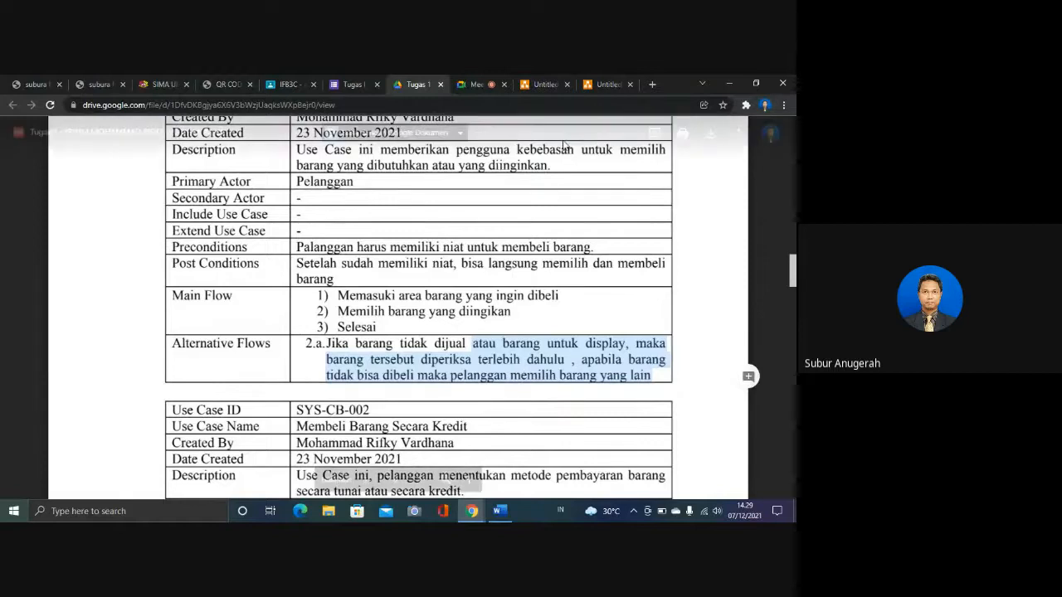
- Return to the diagram and draw a self-message arrow on the memilih barang activation bar
click(604, 85)
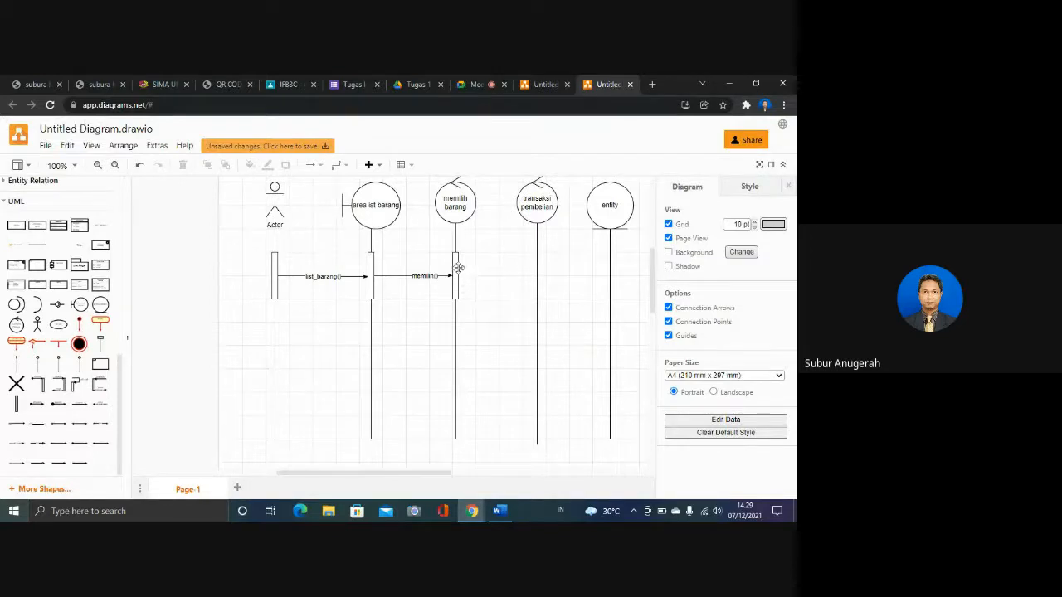
click(454, 271)
drag(470, 280, 456, 295)
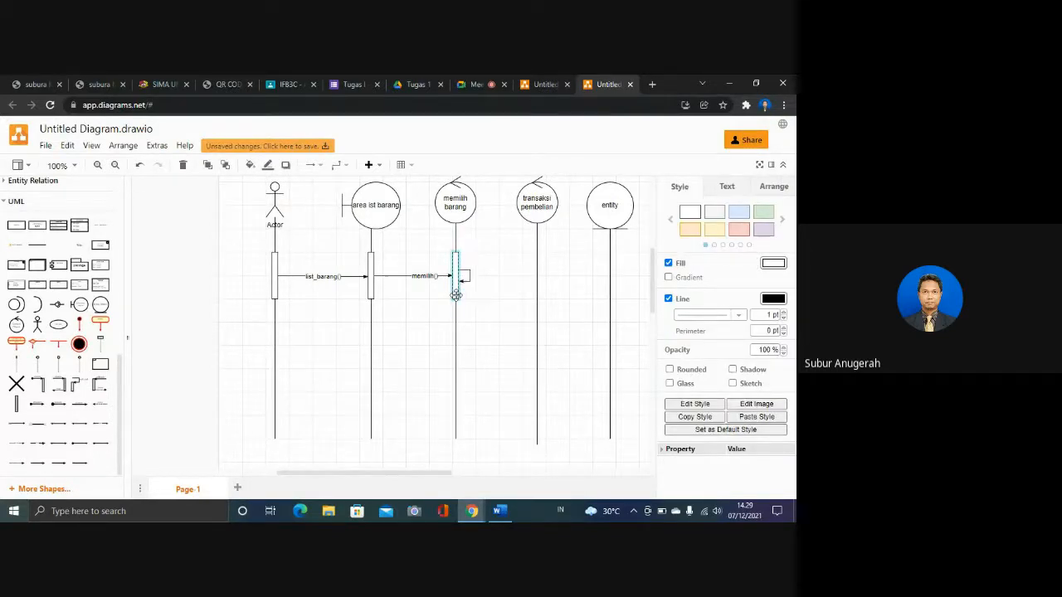
click(493, 318)
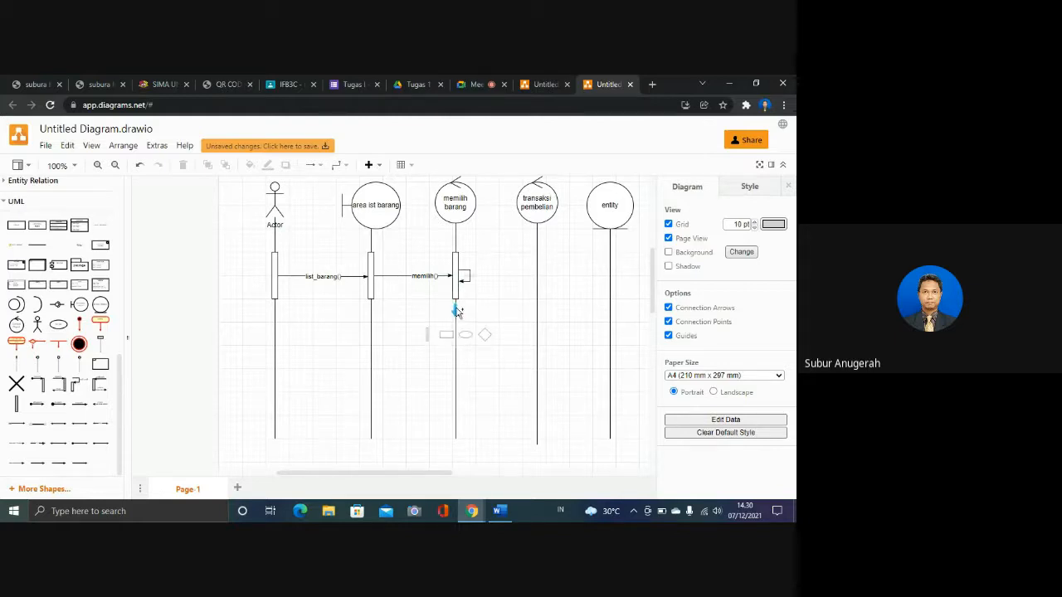
mouse_move(470, 277)
drag(469, 277, 534, 274)
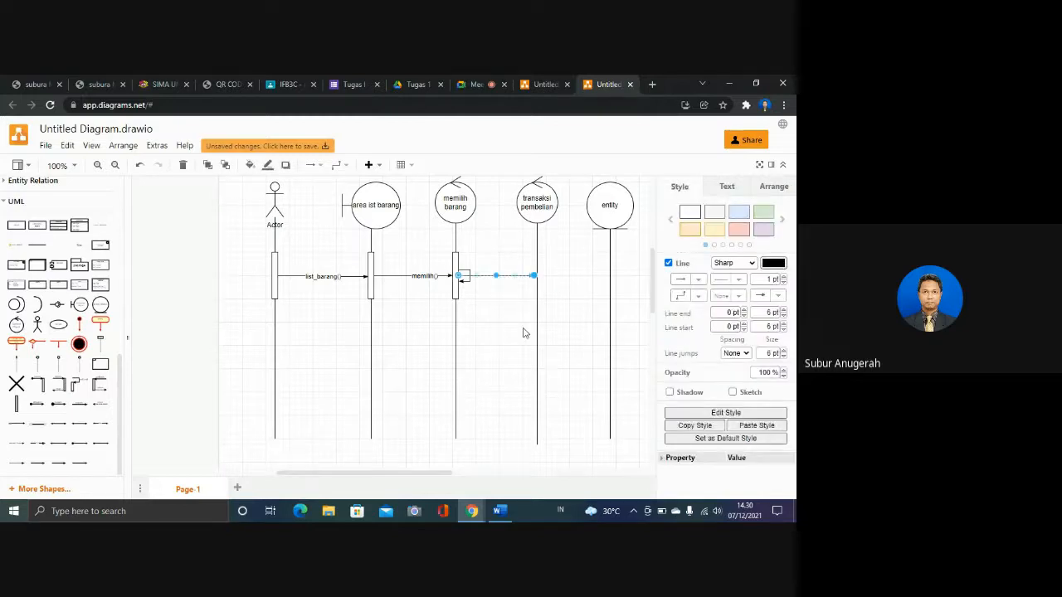
key(ctrl+z)
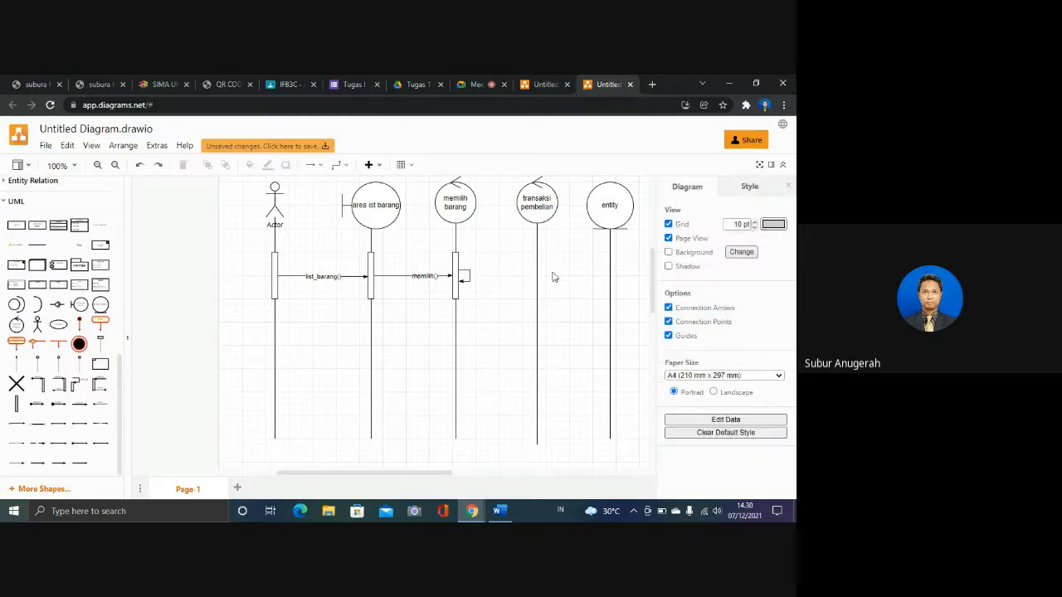
- Add lower activation bars to the memilih barang and transaksi pembelian lifelines, linked by a message arrow labelled beli()
click(16, 404)
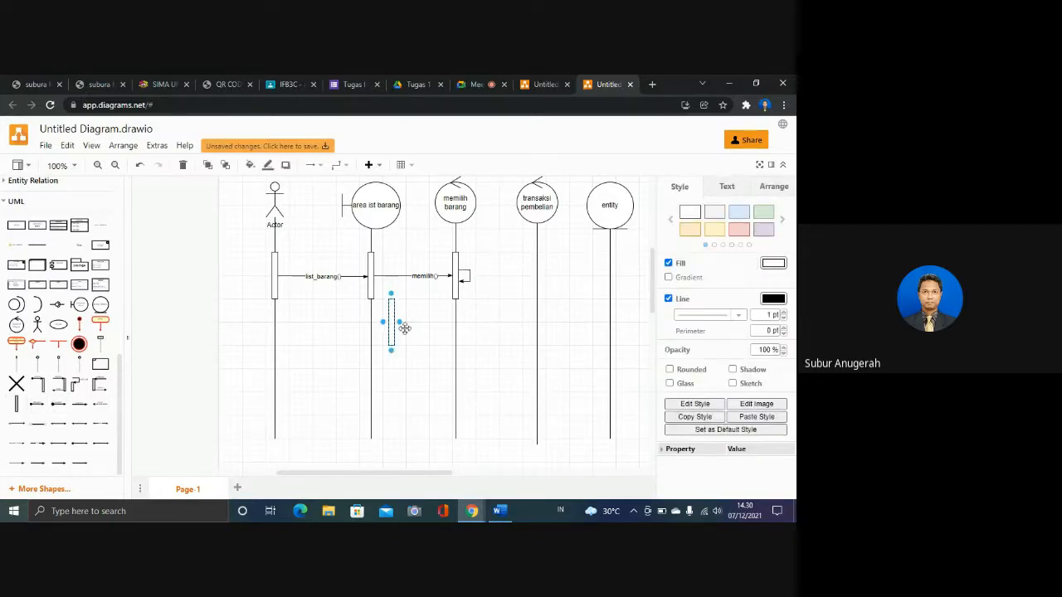
drag(396, 325, 537, 285)
drag(533, 288, 536, 340)
click(16, 404)
drag(390, 323, 536, 334)
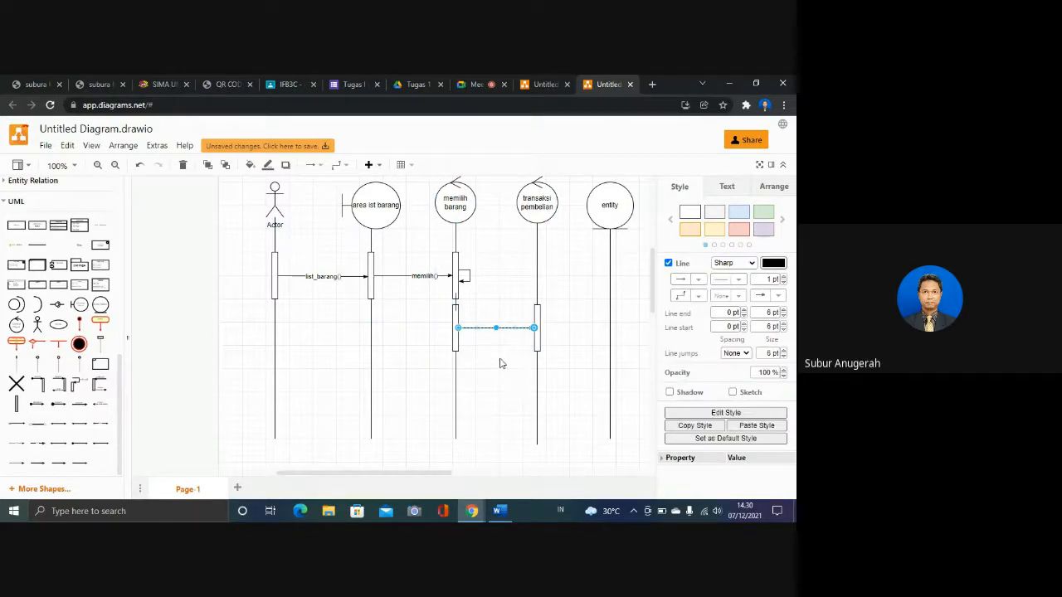
double_click(507, 328)
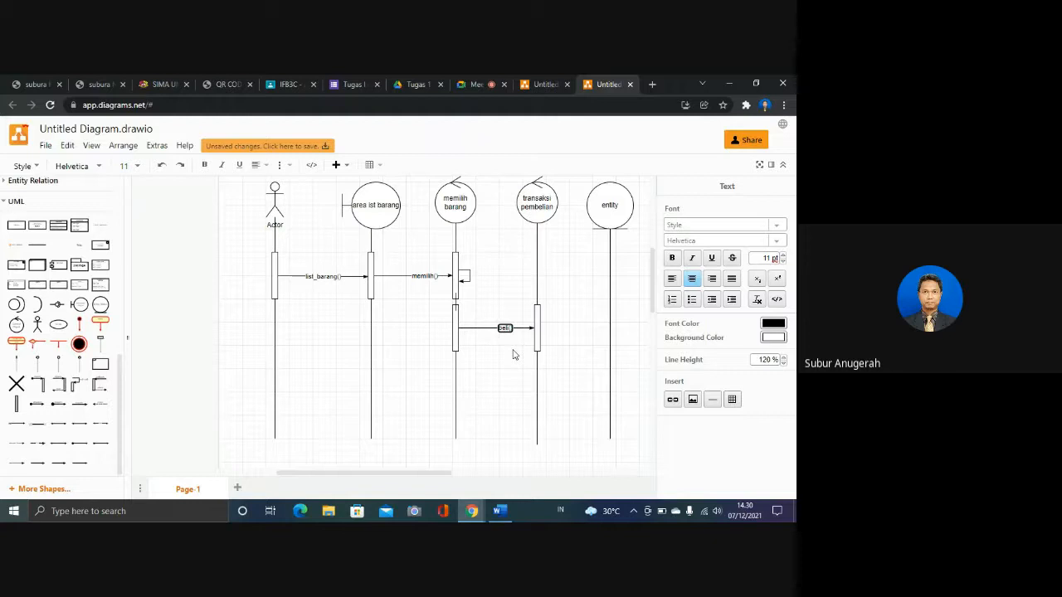
click(512, 354)
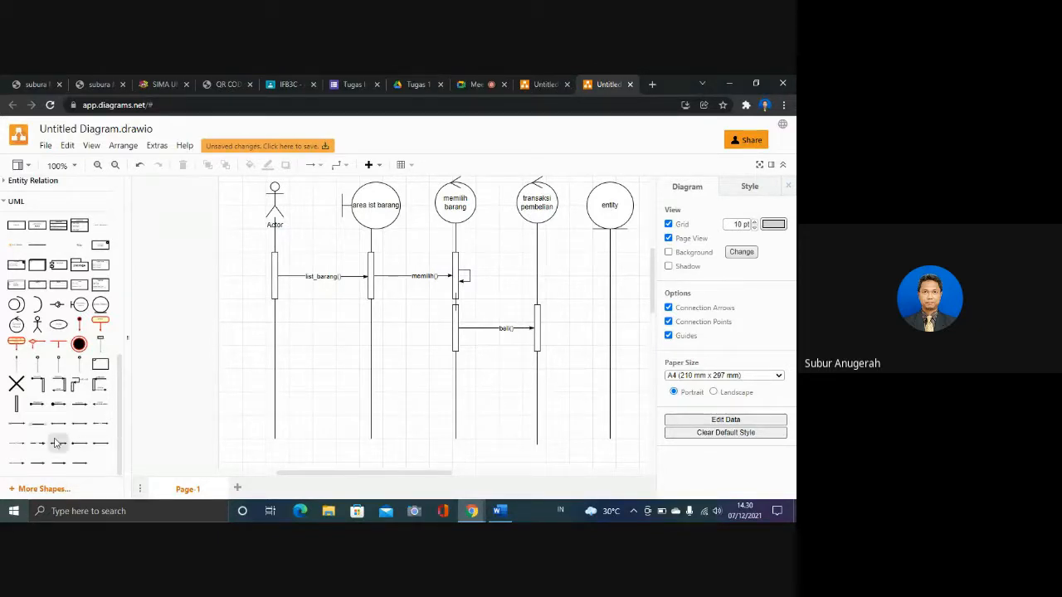
- Draw a self-message arrow on the transaksi pembelian activation bar and place a second bar beneath it on the same lifeline
click(537, 348)
click(582, 364)
click(16, 404)
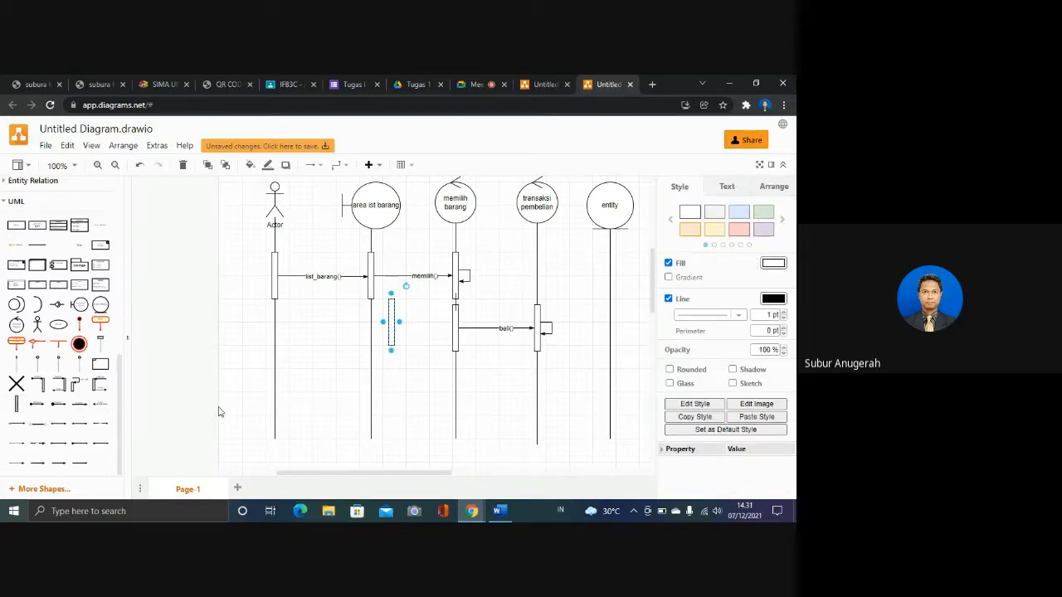
drag(391, 334, 536, 391)
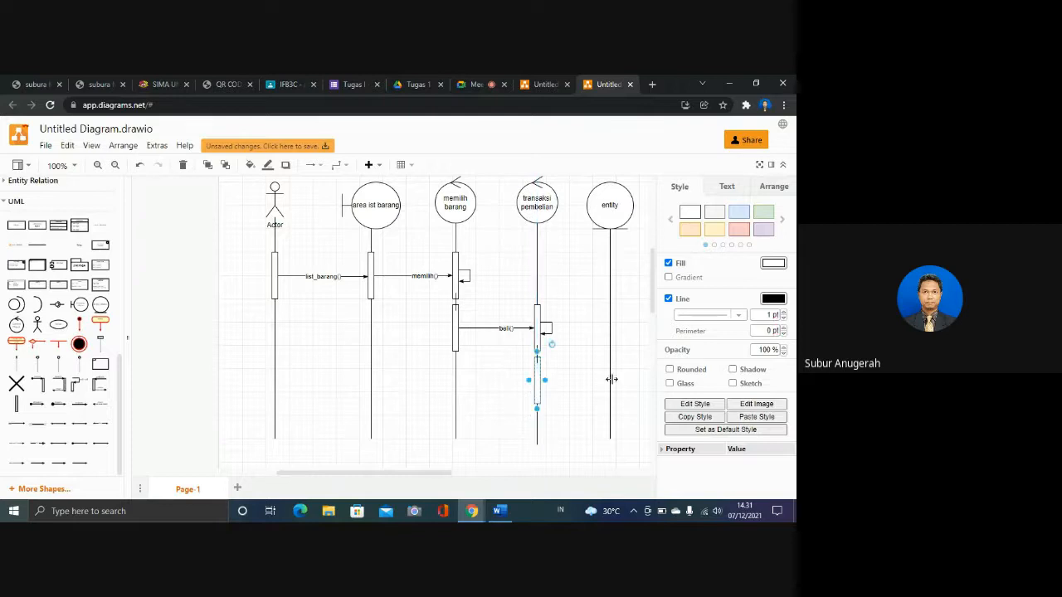
- Add an activation bar to the entity lifeline and draw an arrow to it from the lower transaksi pembelian bar
click(16, 404)
drag(392, 335, 608, 392)
click(539, 379)
drag(547, 380, 608, 380)
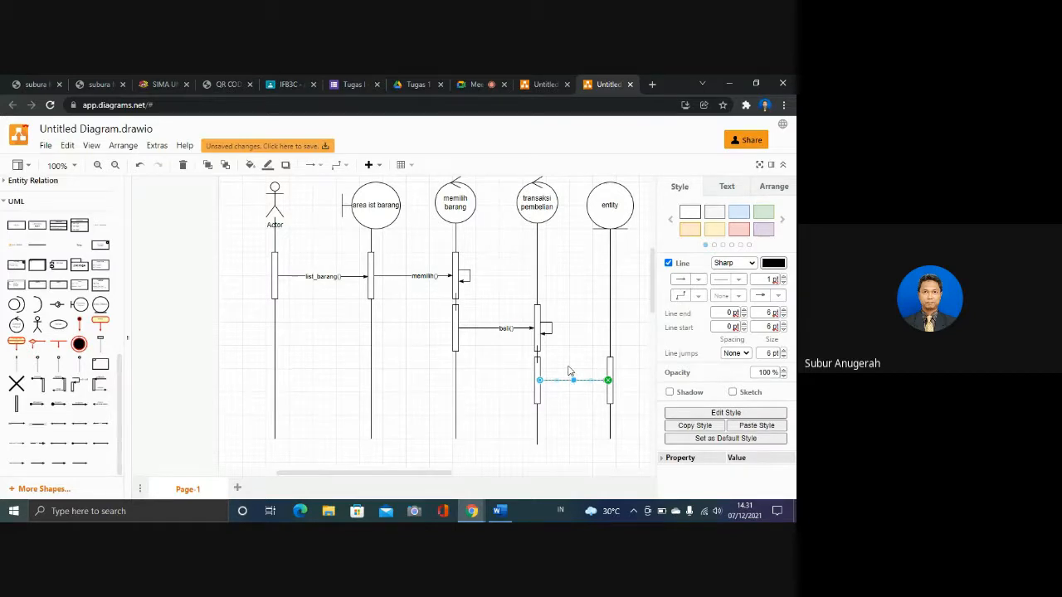
- Label the arrow between the transaksi pembelian and entity bars valid()
double_click(569, 371)
text(valid)
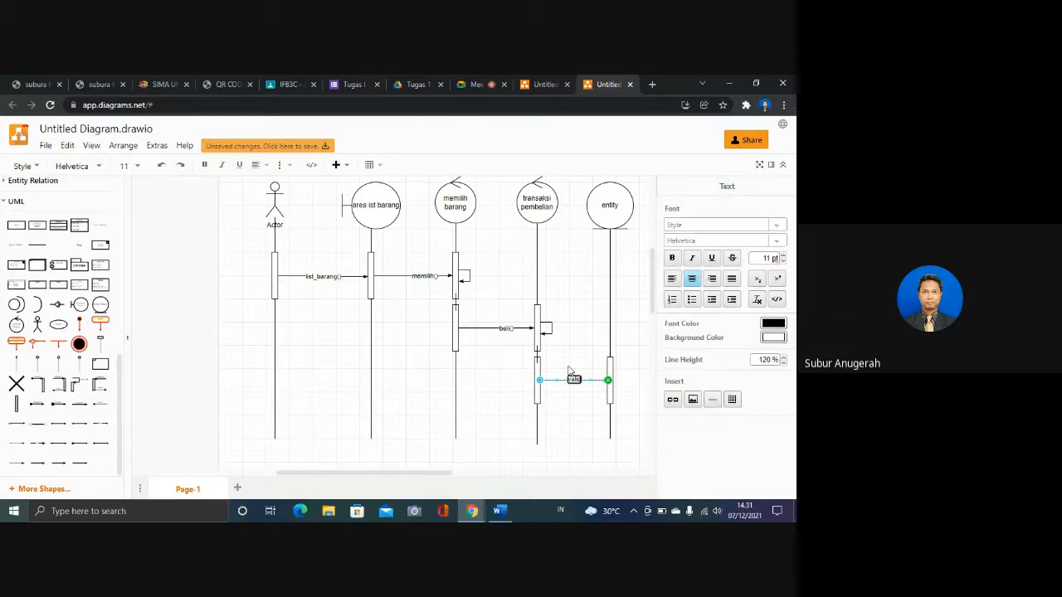
text(())
click(602, 430)
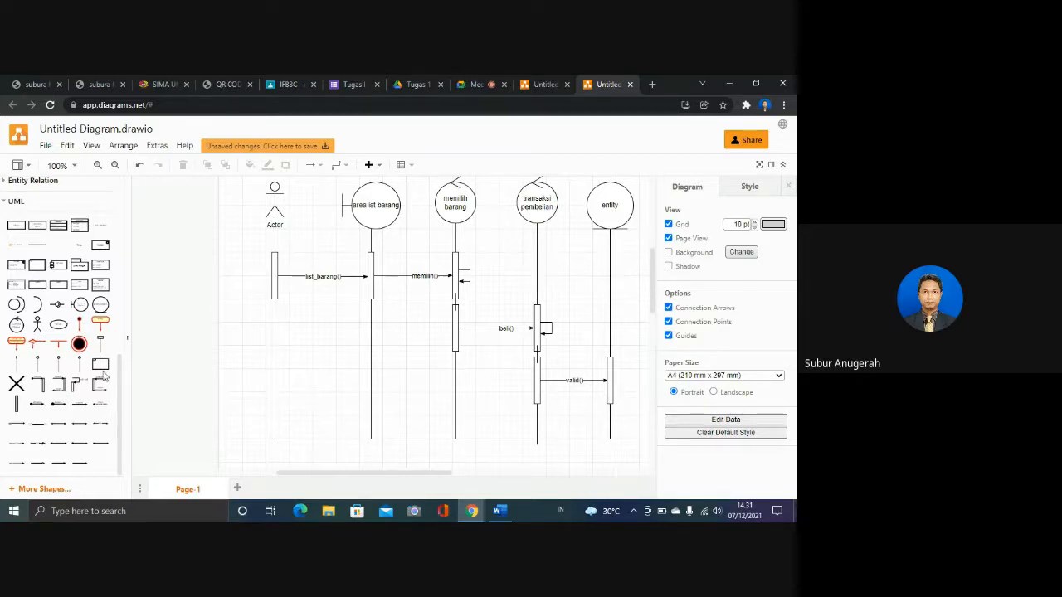
- Draw a return arrow from entity to the area list barang lifeline and straighten it horizontally below the activation bars
click(610, 391)
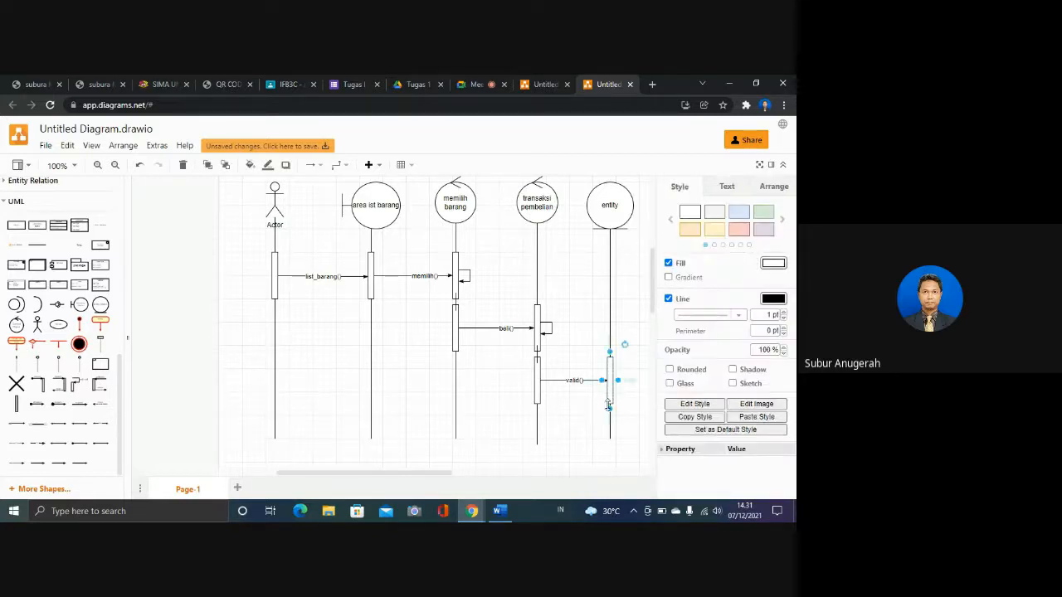
drag(587, 383, 372, 397)
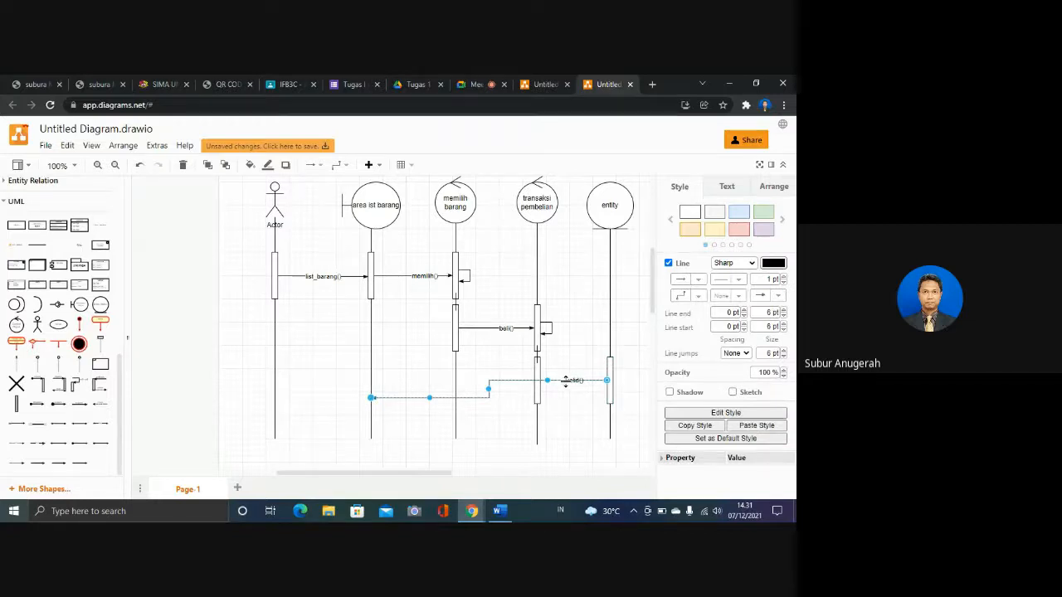
drag(566, 382, 578, 421)
drag(428, 398, 429, 424)
drag(369, 403, 371, 423)
click(561, 465)
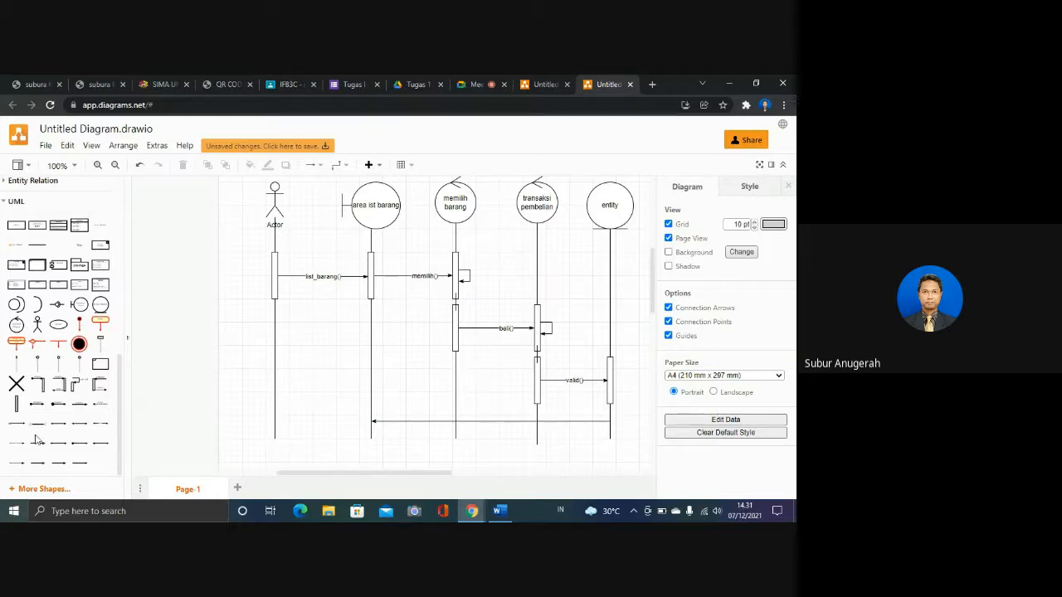
- Add a second activation bar at the return arrow's start on the entity lifeline and shift both entity bars upward
click(16, 404)
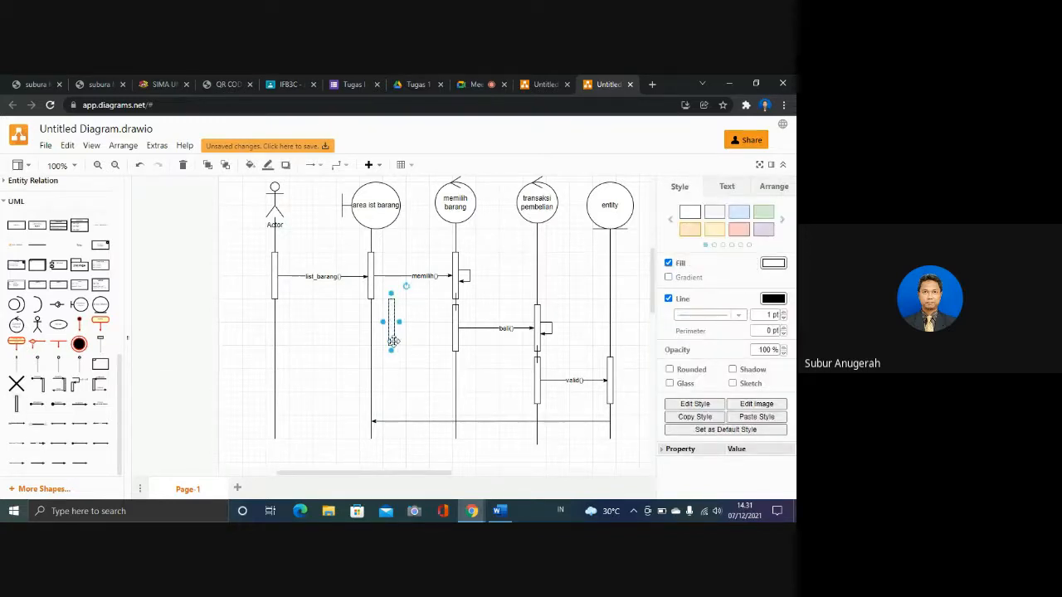
drag(390, 338, 612, 459)
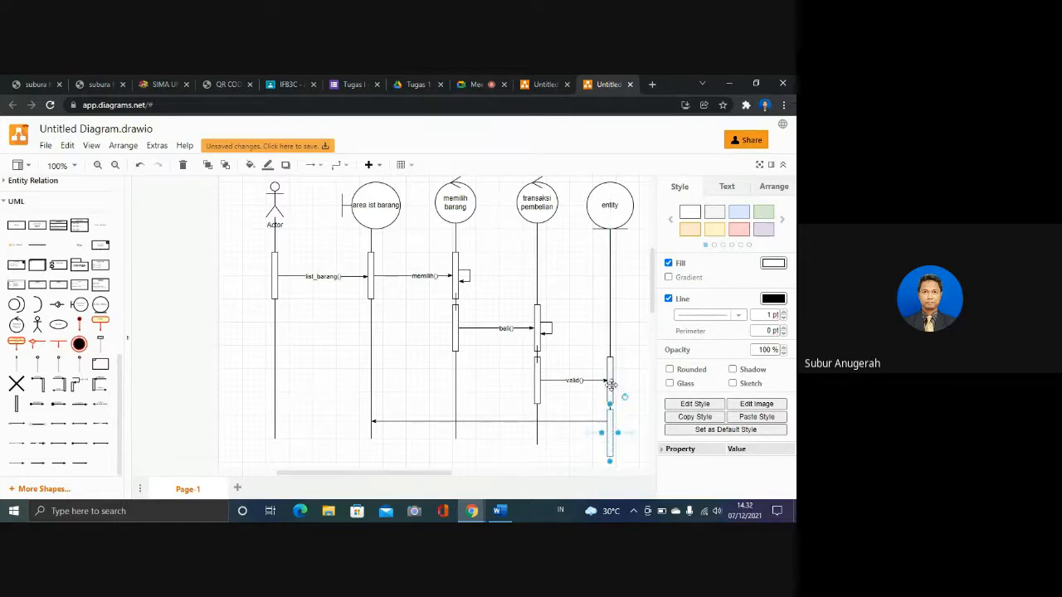
drag(610, 385, 610, 356)
drag(615, 429, 615, 412)
click(641, 439)
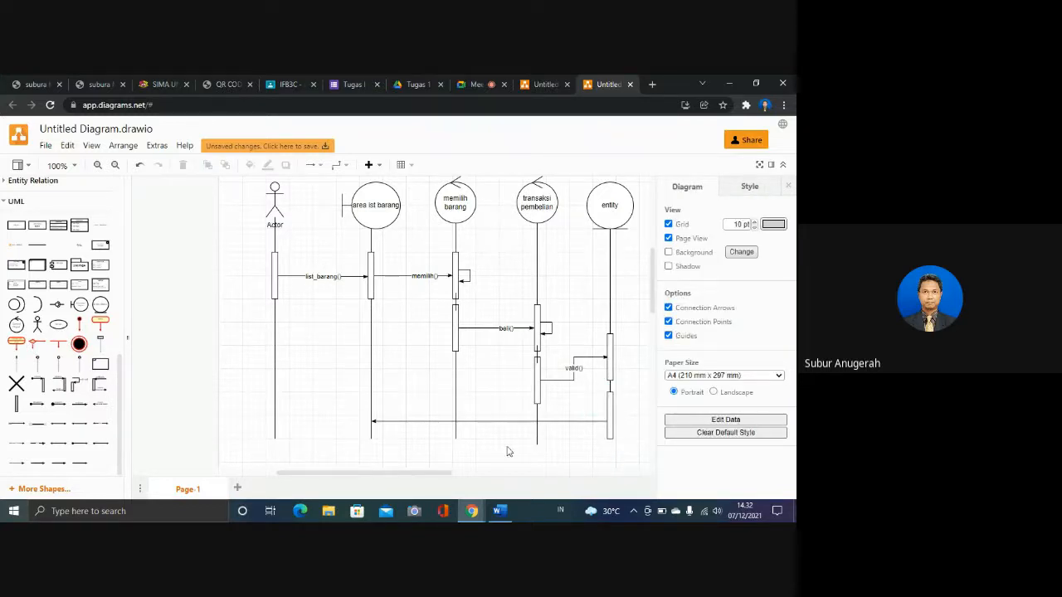
- Review the main and alternative flows of the item selection and Membeli Barang Secara Kredit use cases in the Tugas 1 PDF
click(419, 86)
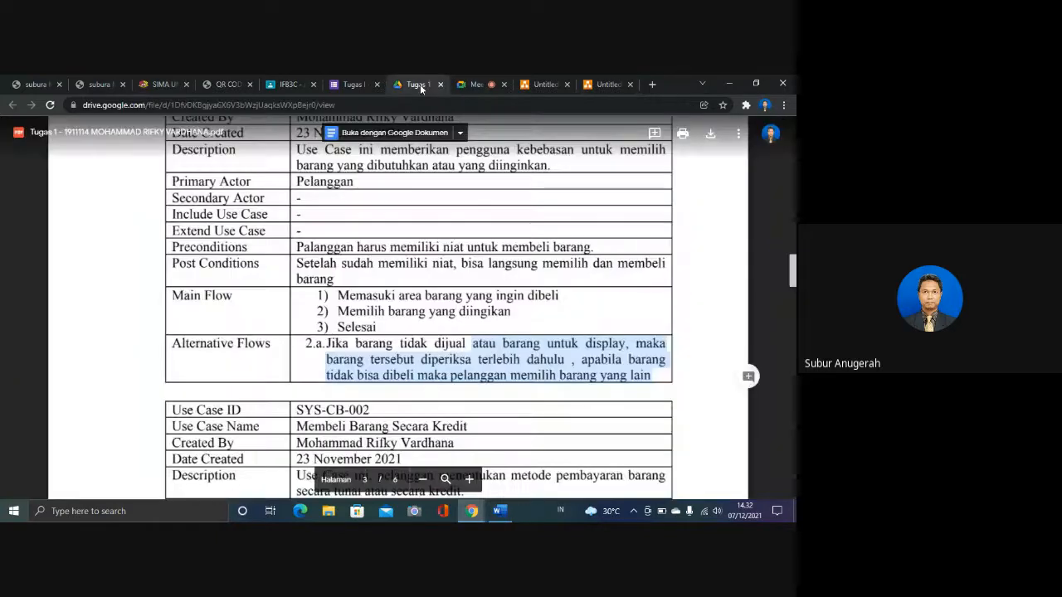
click(428, 289)
scroll(374, 314, down, 1)
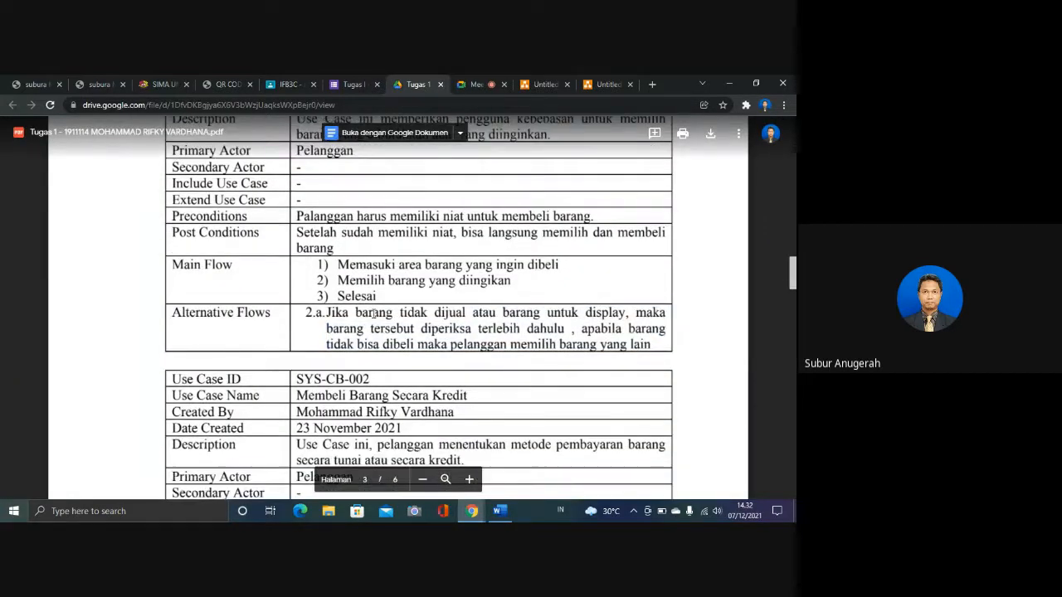
scroll(374, 313, down, 3)
drag(336, 314, 457, 388)
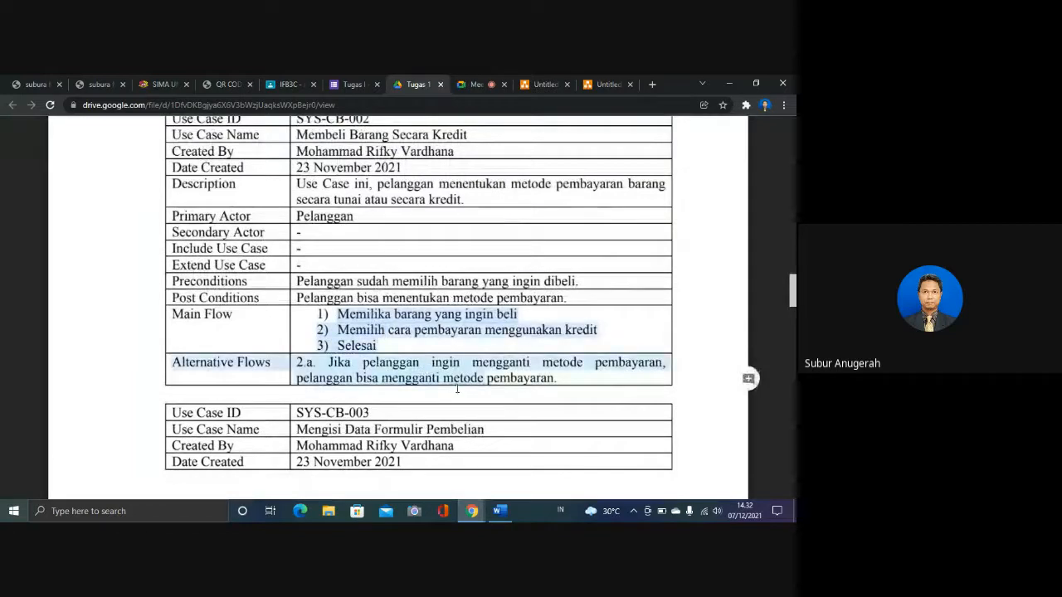
click(605, 84)
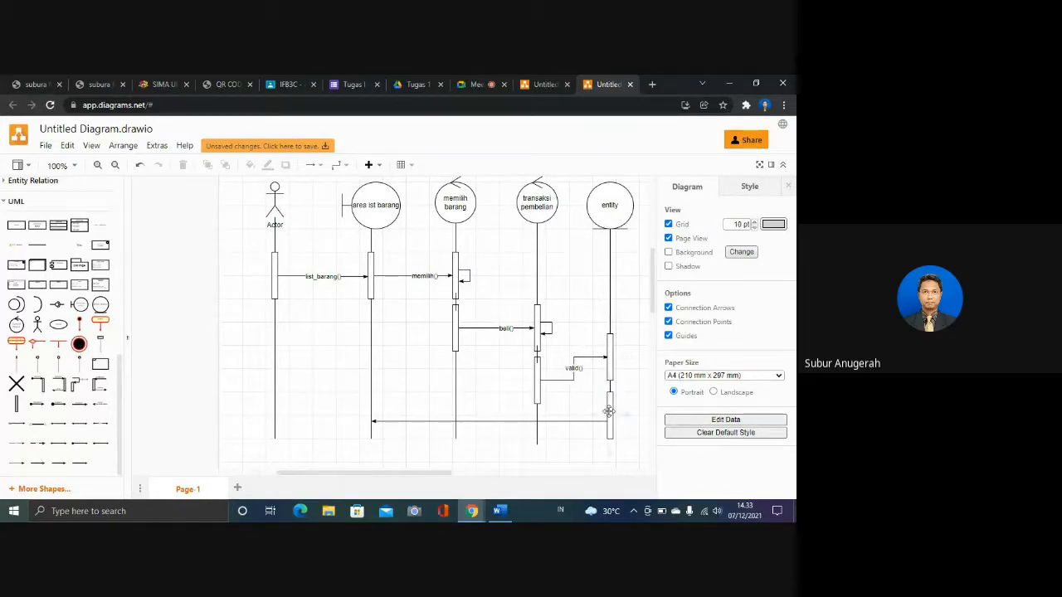
- Label the return arrow from entity to area list barang berhasil_dibeli()
double_click(501, 421)
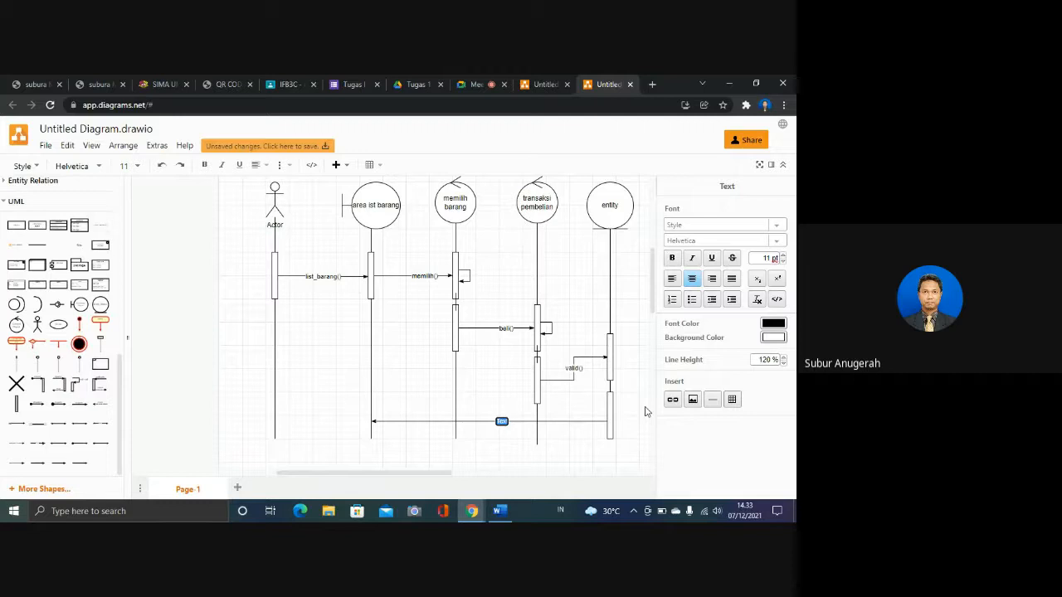
text(pesan)
text(_)
key(BackSpace)
key(BackSpace)
key(BackSpace)
key(BackSpace)
text(berhasil_dibeli)
click(583, 440)
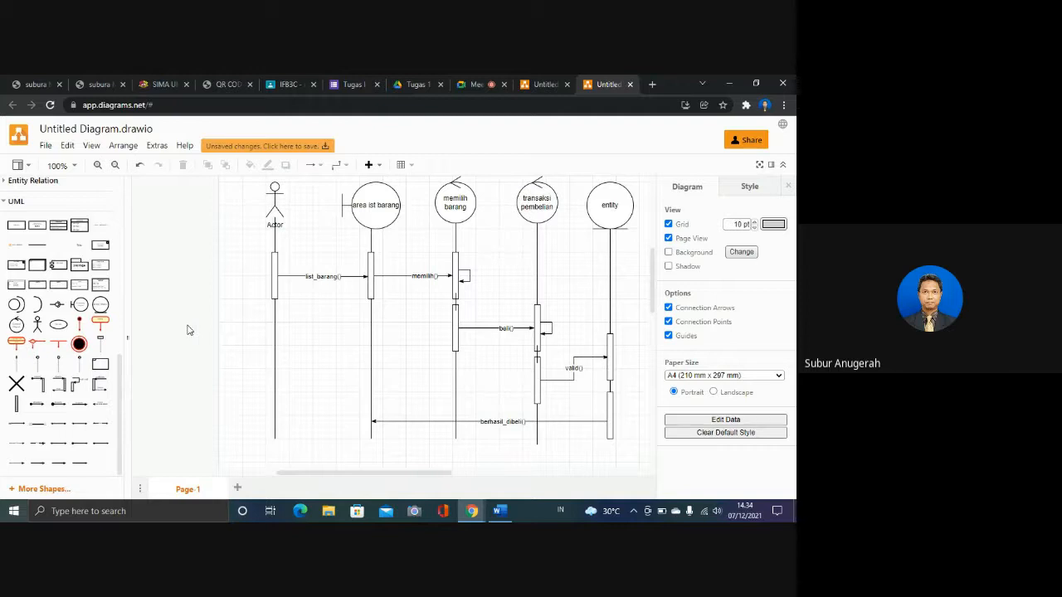
- Add a second diagram page and insert a UML Interface box and a three-compartment Class box, with the Class box beside the Interface box
click(237, 487)
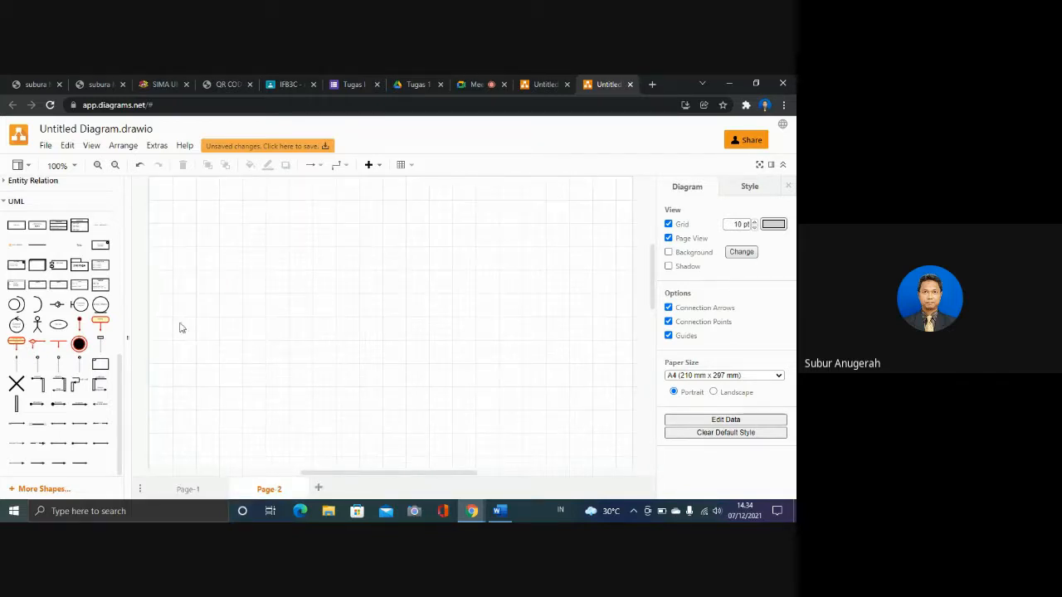
click(100, 286)
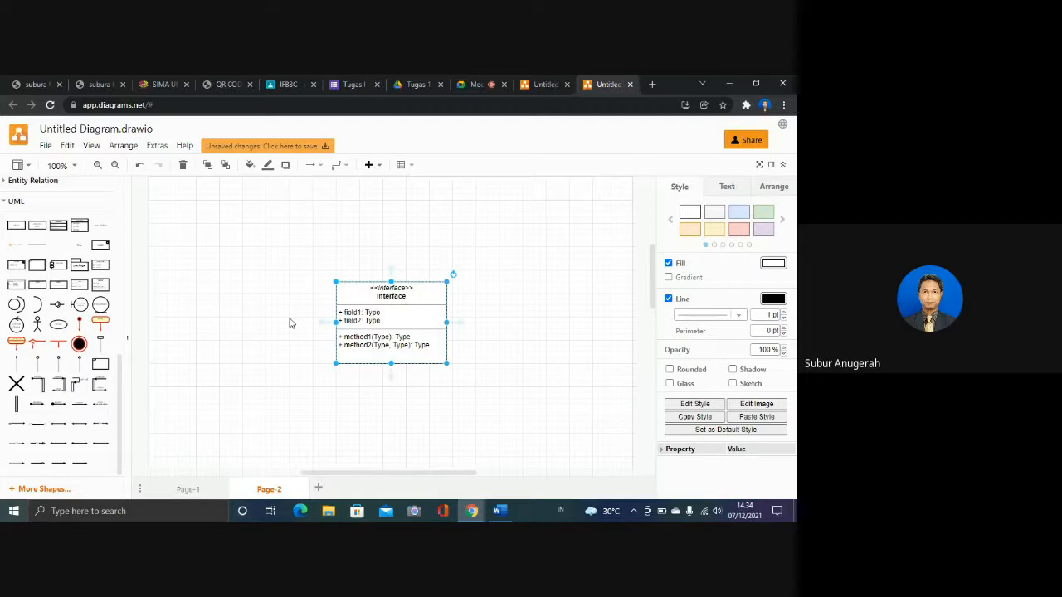
click(79, 286)
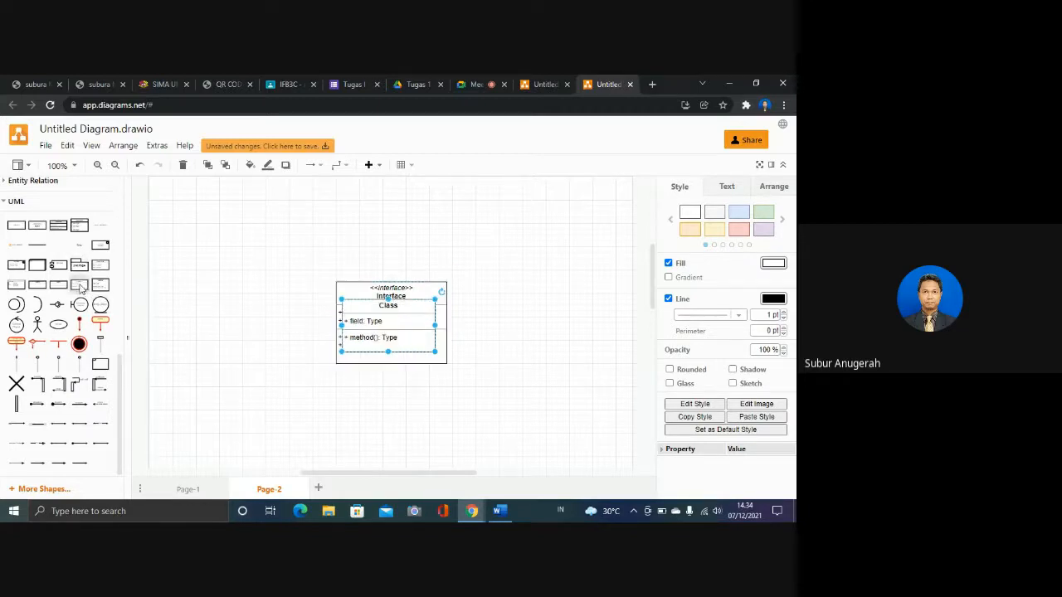
drag(401, 315, 542, 266)
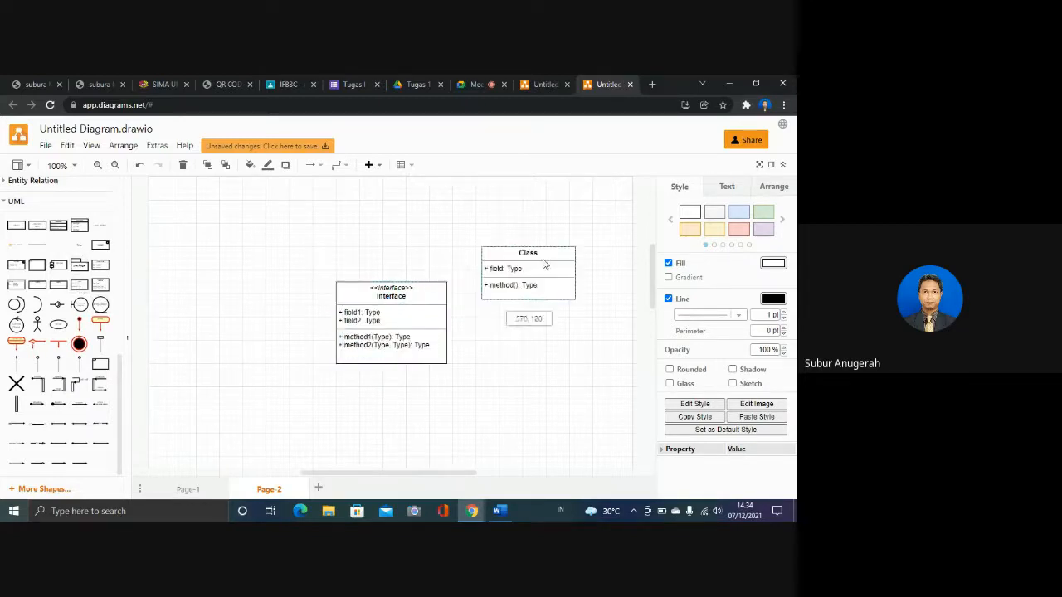
- Enlarge the Class box and rearrange both boxes, with Interface near the page's upper left and Class beside it
click(412, 344)
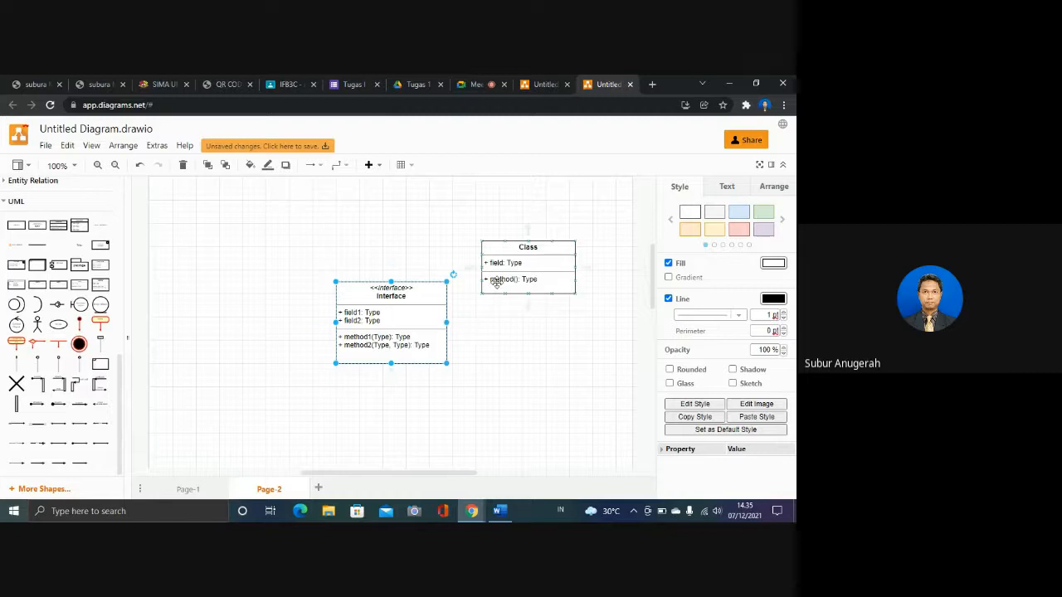
click(573, 294)
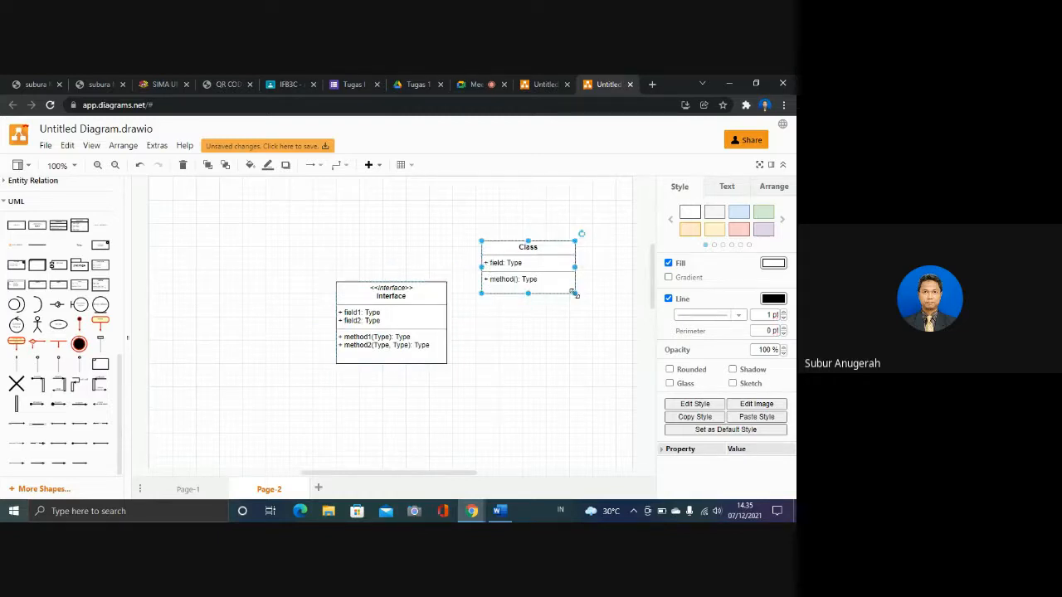
drag(574, 293, 615, 352)
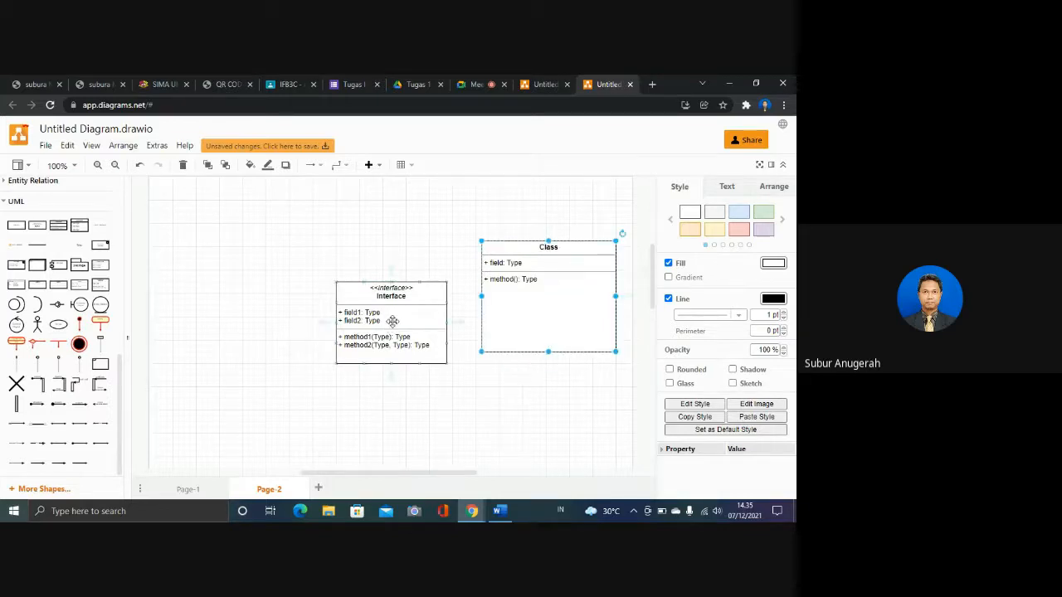
drag(393, 321, 263, 244)
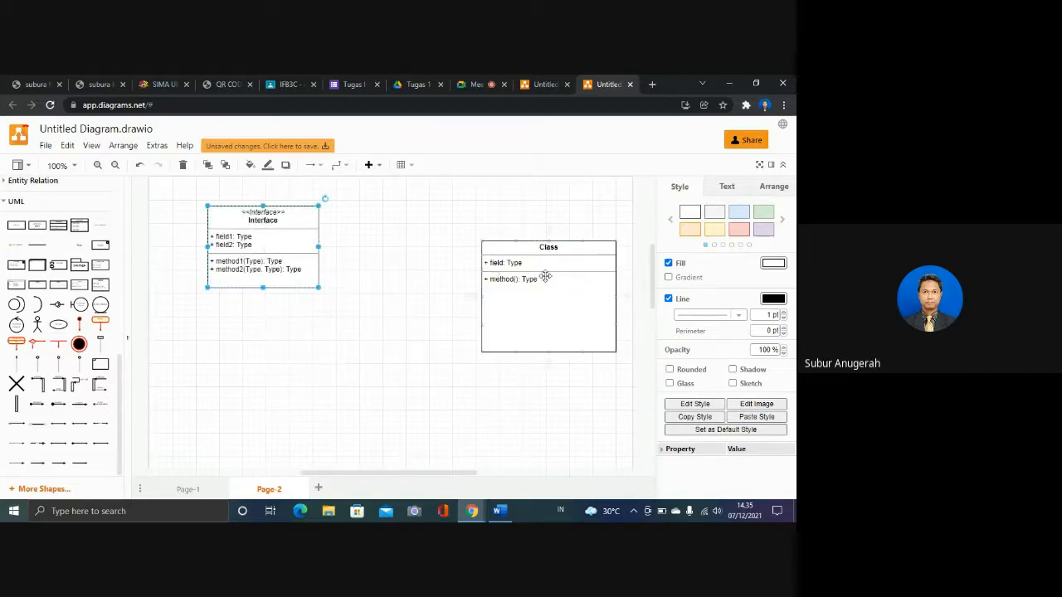
drag(545, 277, 415, 285)
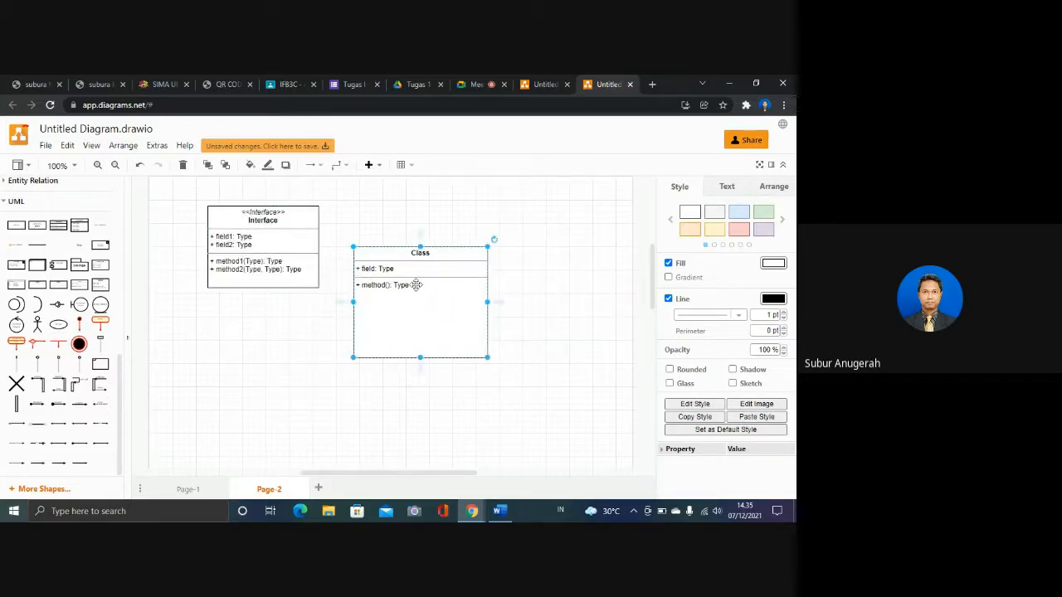
click(574, 293)
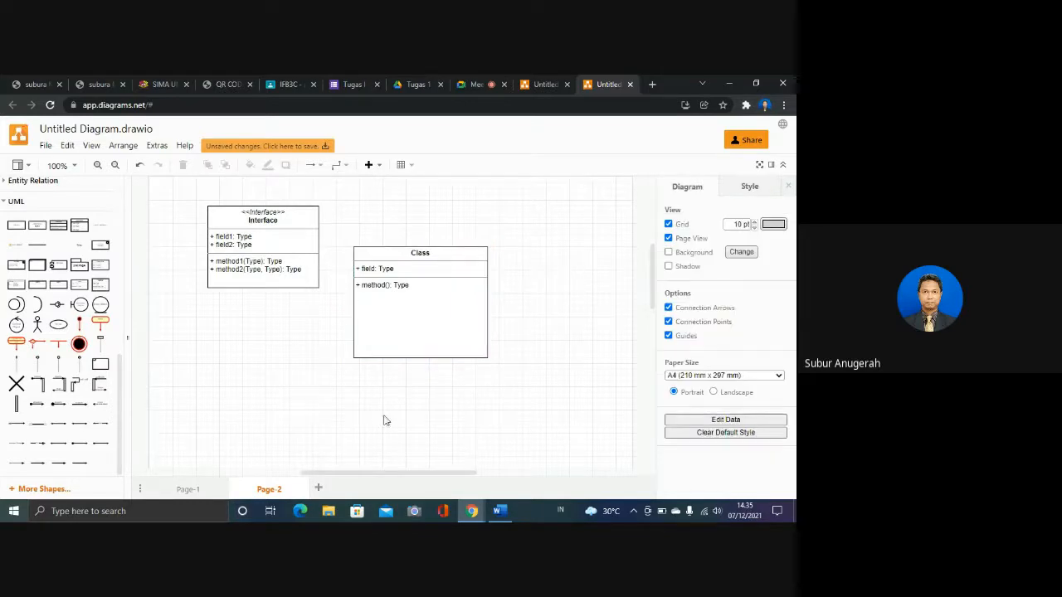
- Using the first message of the sequence diagram on Page-1, change the Class box's method line to list_barang(): Type: string
click(185, 490)
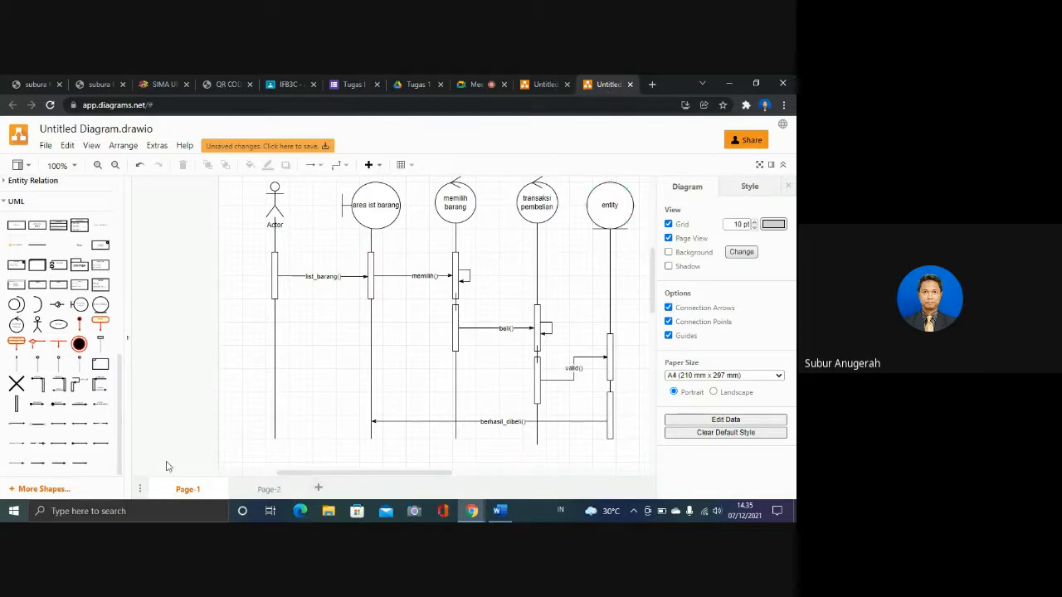
click(269, 489)
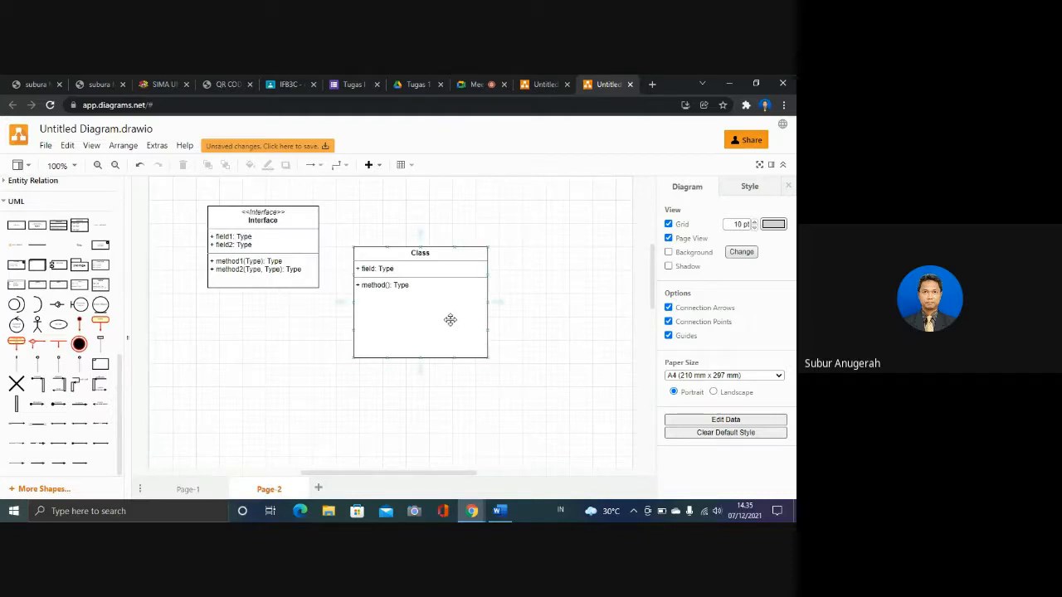
click(389, 269)
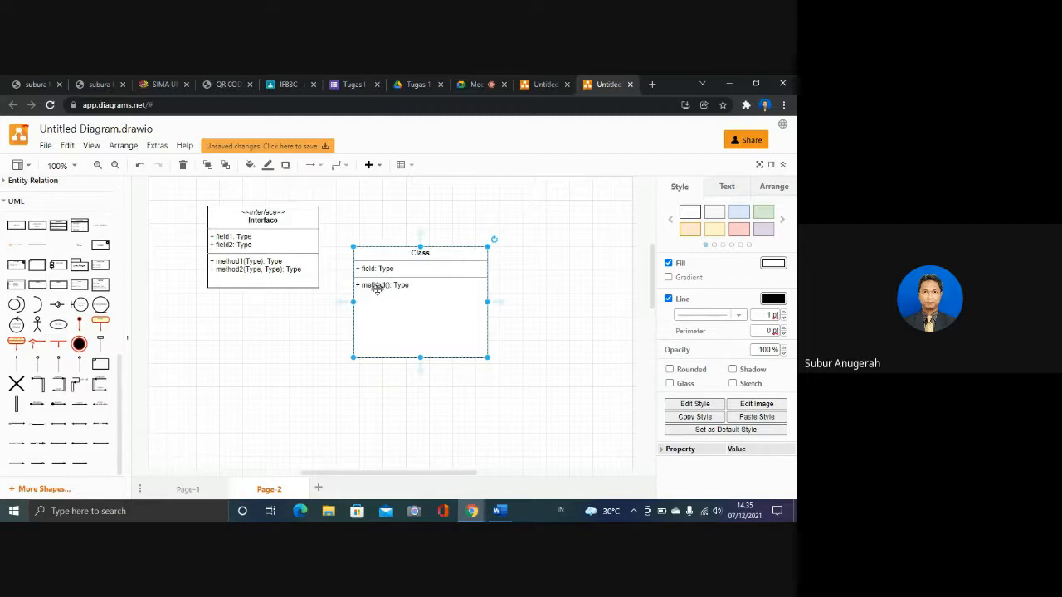
click(188, 489)
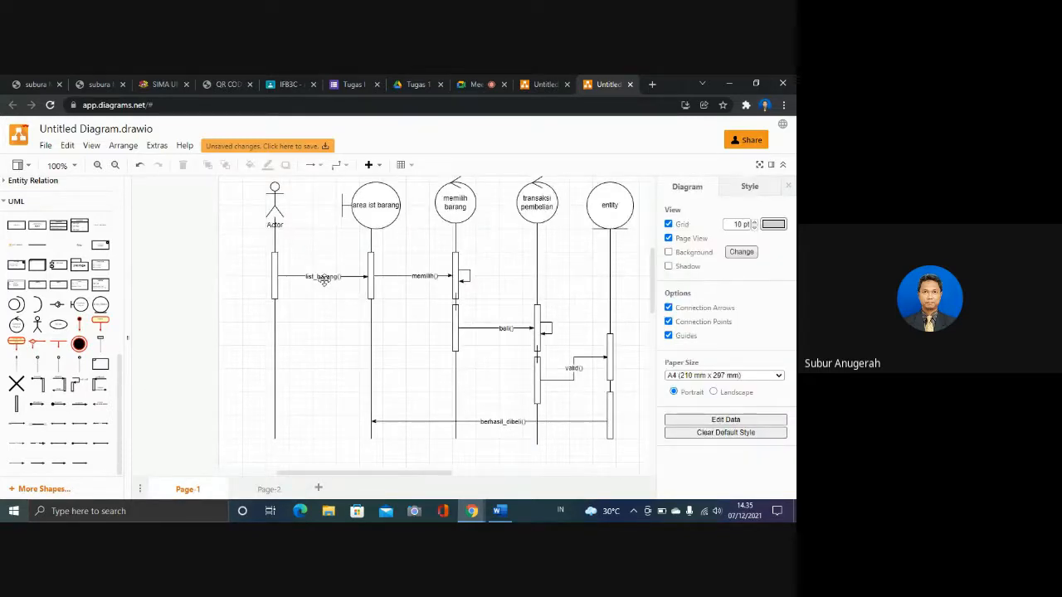
click(261, 488)
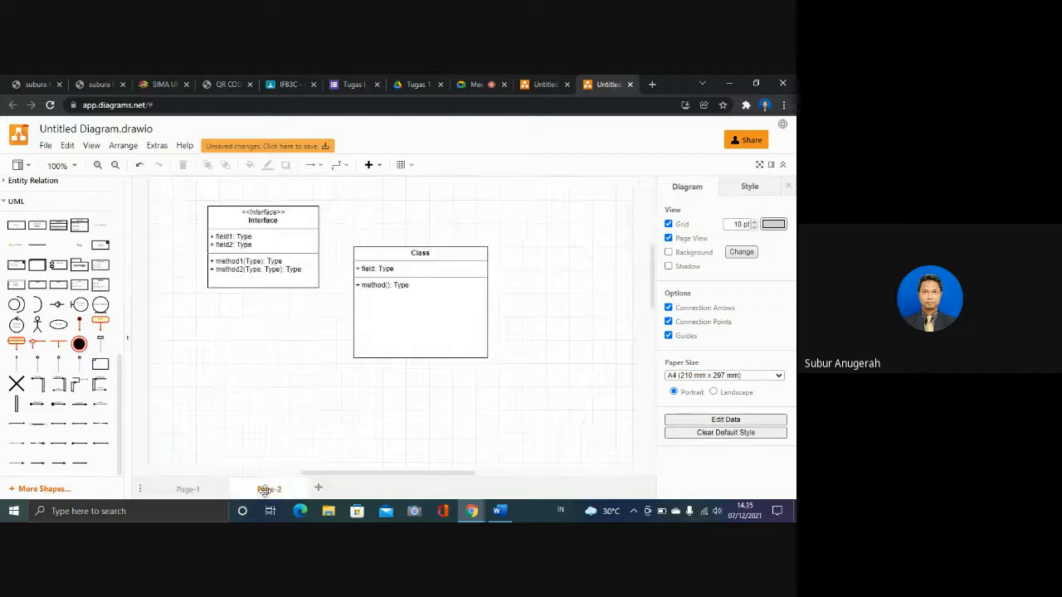
click(368, 292)
double_click(369, 293)
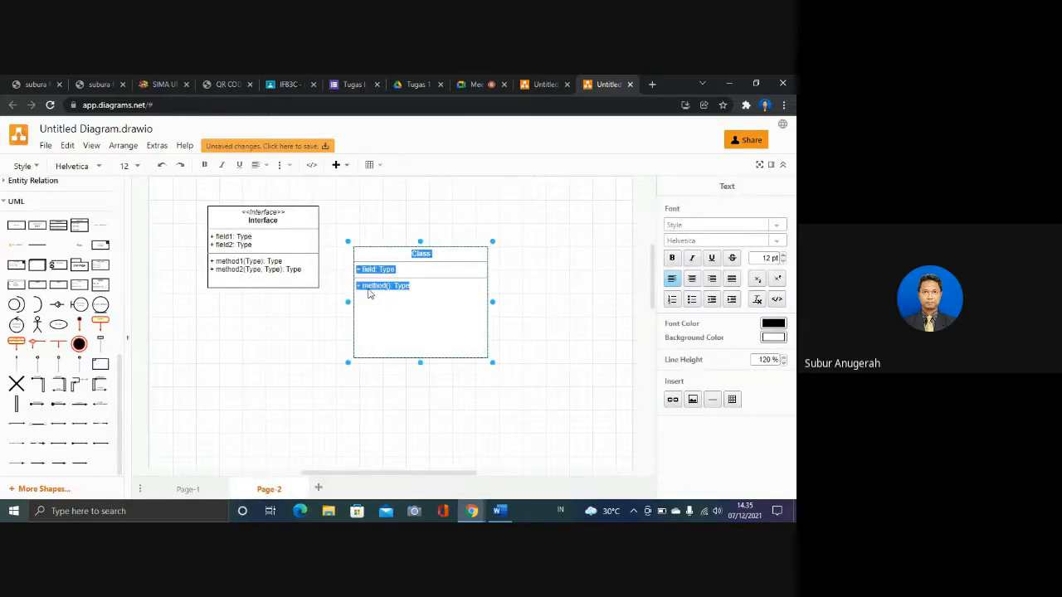
click(369, 290)
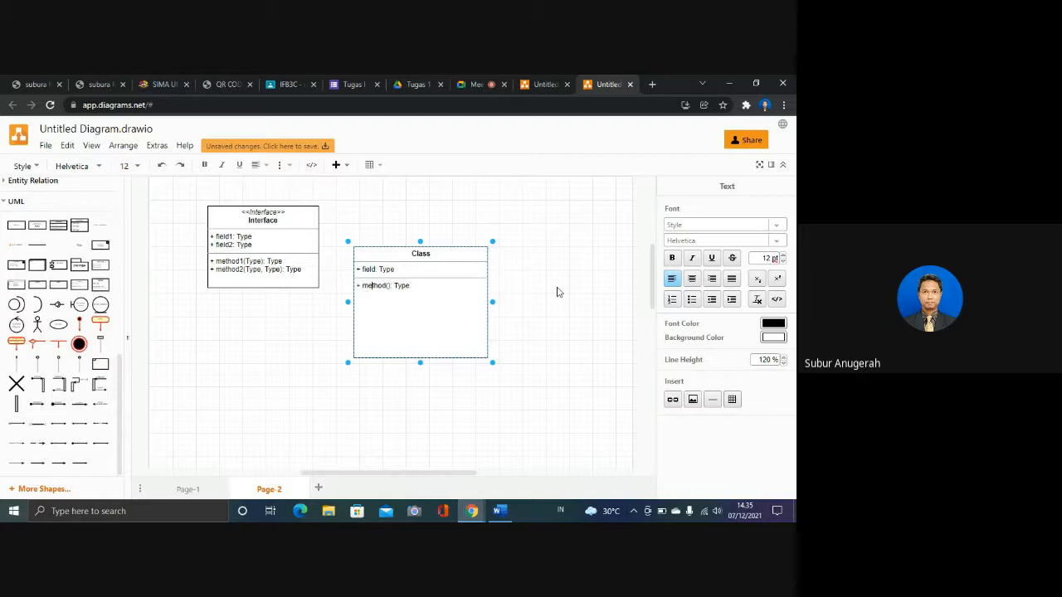
key(ctrl+shift+Right)
key(Delete)
key(BackSpace)
key(BackSpace)
text(list_barang)
text(s)
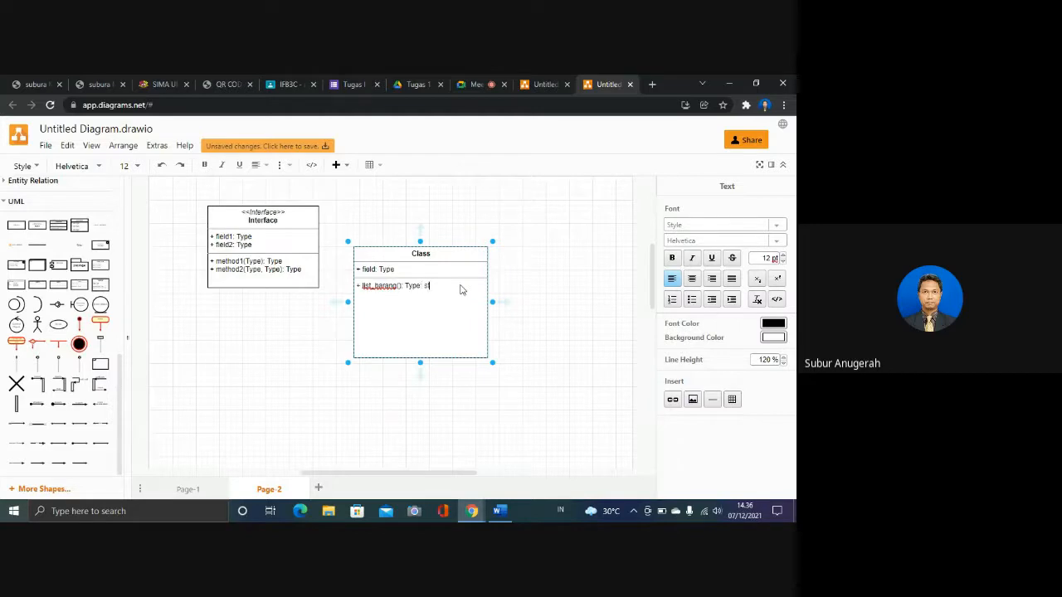
text(tring)
click(581, 315)
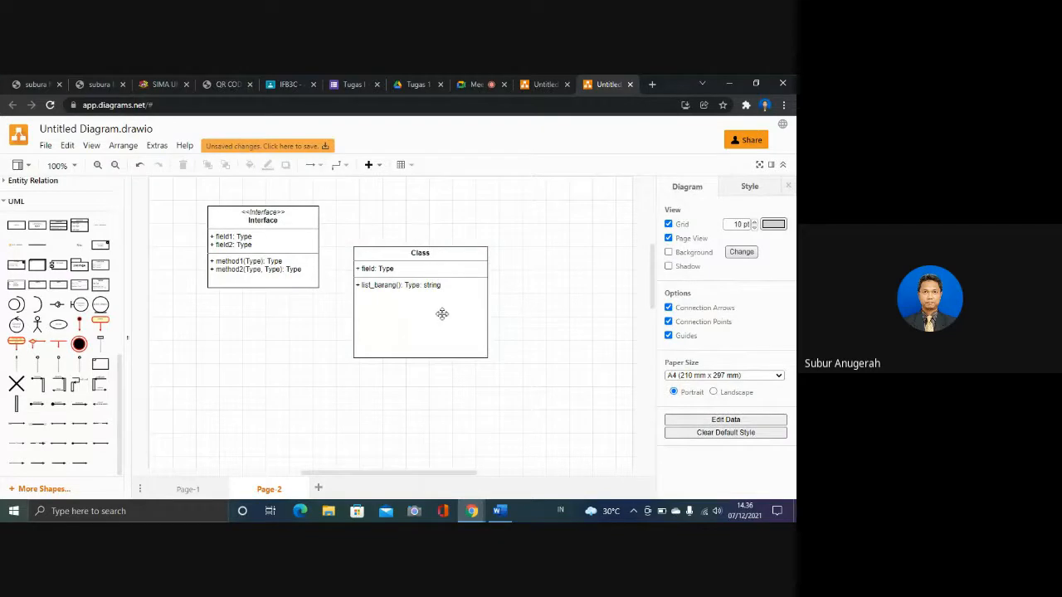
- Add the method + memilih(): type: int below list_barang() in the Class box, based on the sequence diagram's messages
click(209, 489)
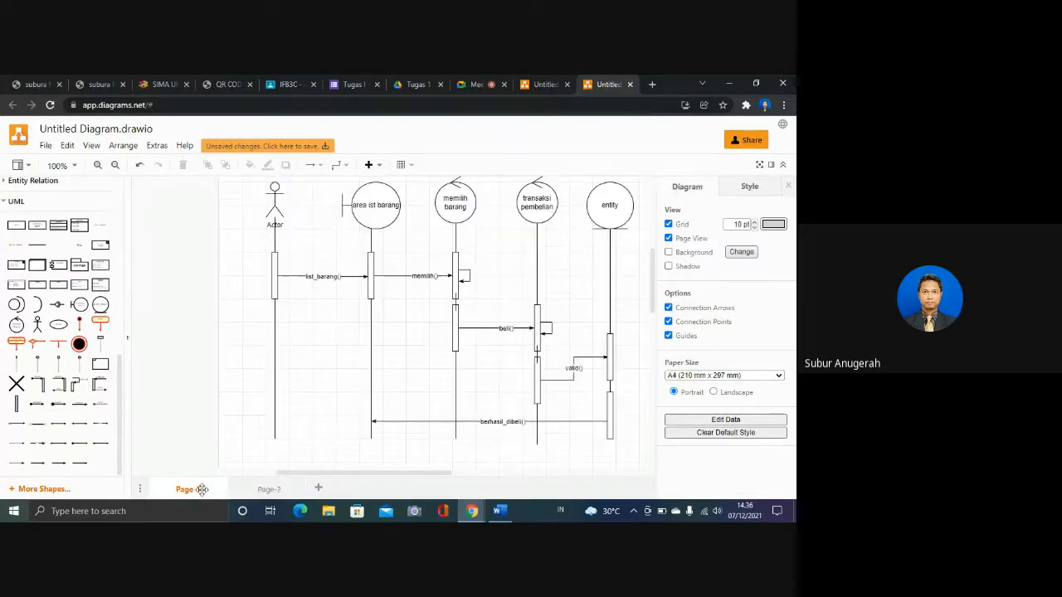
click(270, 488)
click(368, 302)
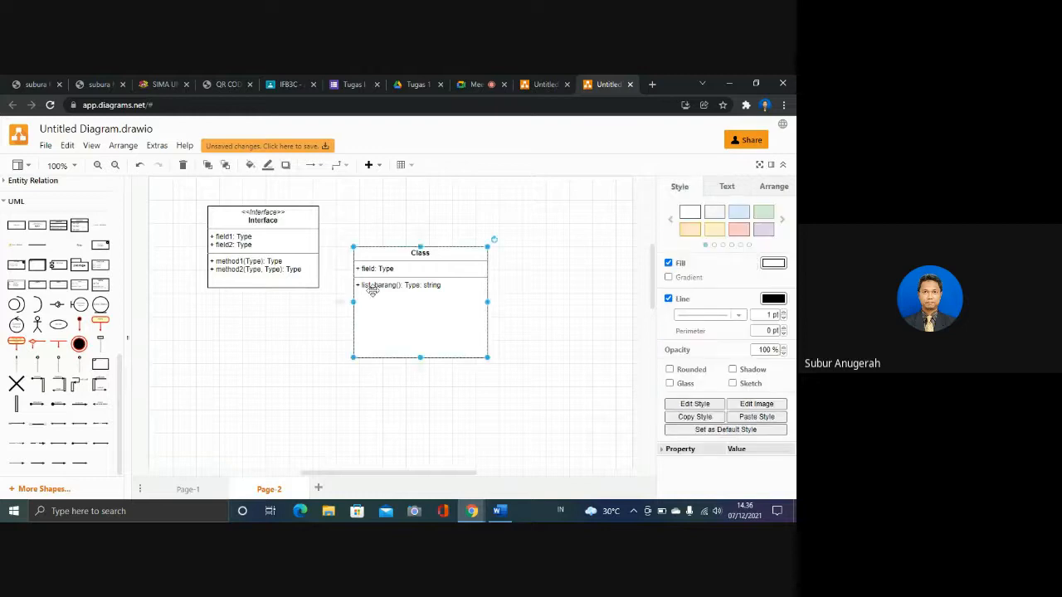
double_click(372, 291)
click(444, 288)
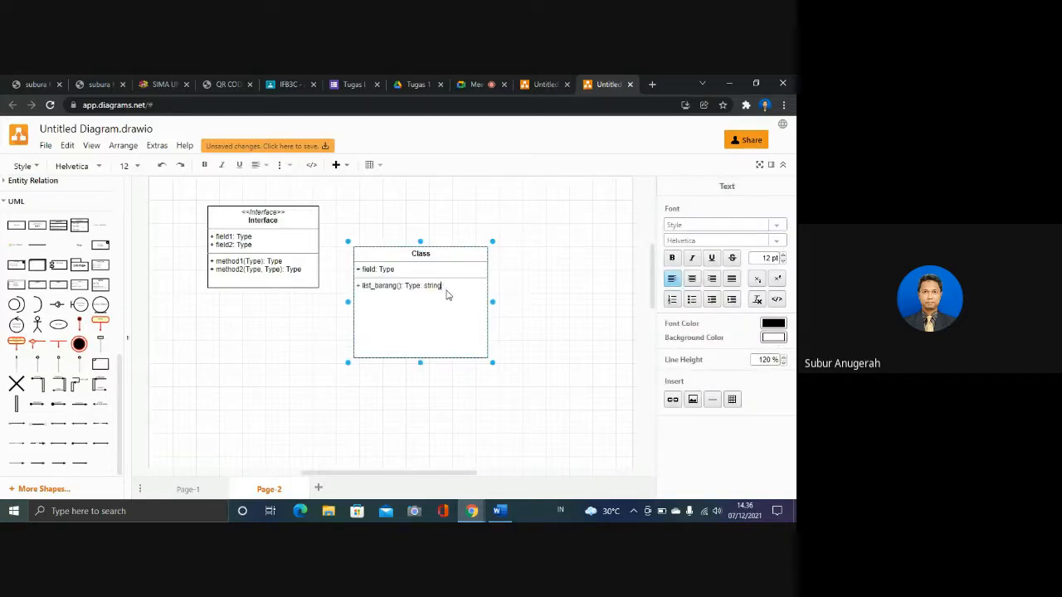
key(Return)
text(+ memilih(): type: int)
- Add the method + membeli(): type: string to the Class box and start another method line with +
click(178, 491)
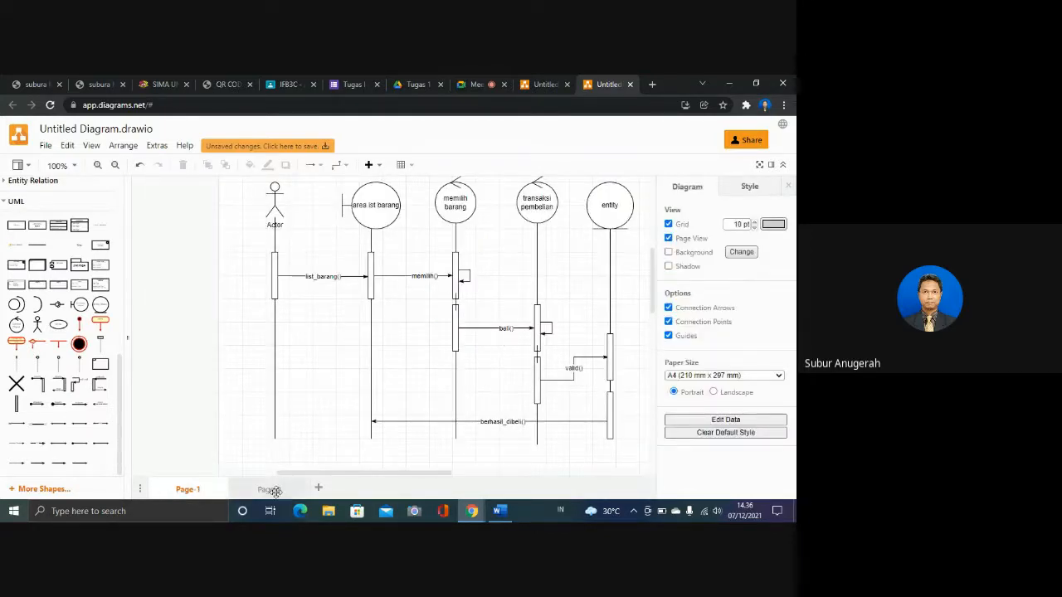
click(274, 491)
click(375, 305)
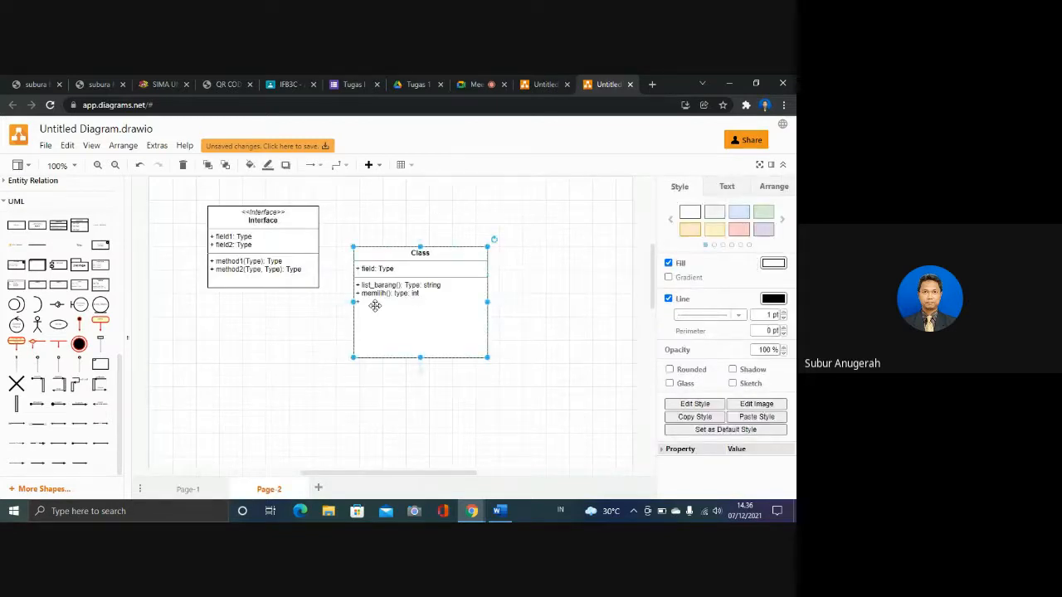
double_click(375, 306)
click(372, 307)
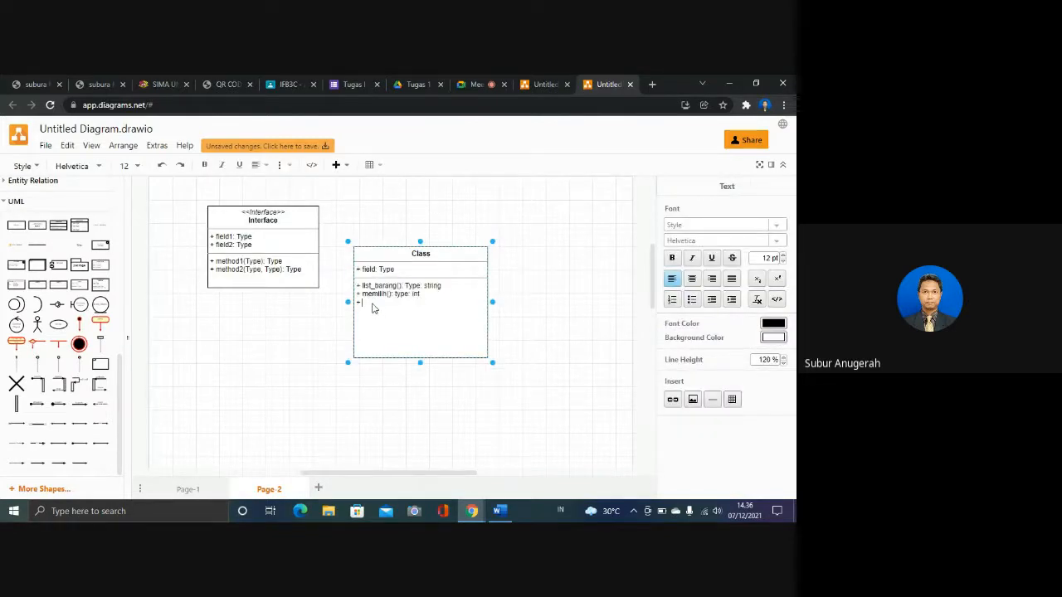
text(membeli(): type: string)
key(Return)
text(+)
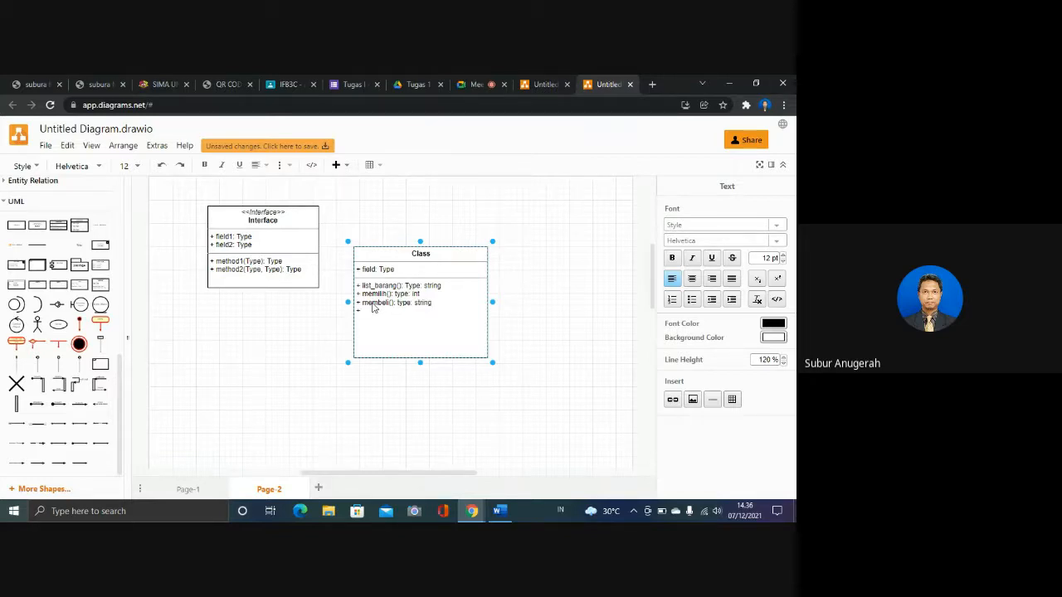
- Add the methods + transaksi(): Type: string and + valid(): Type: string to the Class box, based on the sequence diagram on Page-1
click(187, 488)
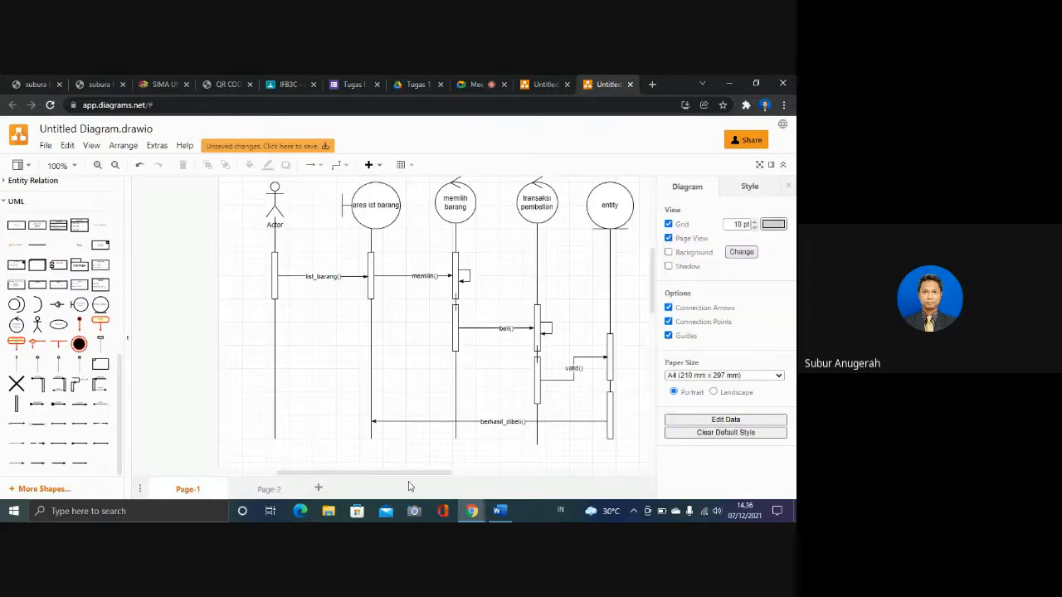
click(267, 489)
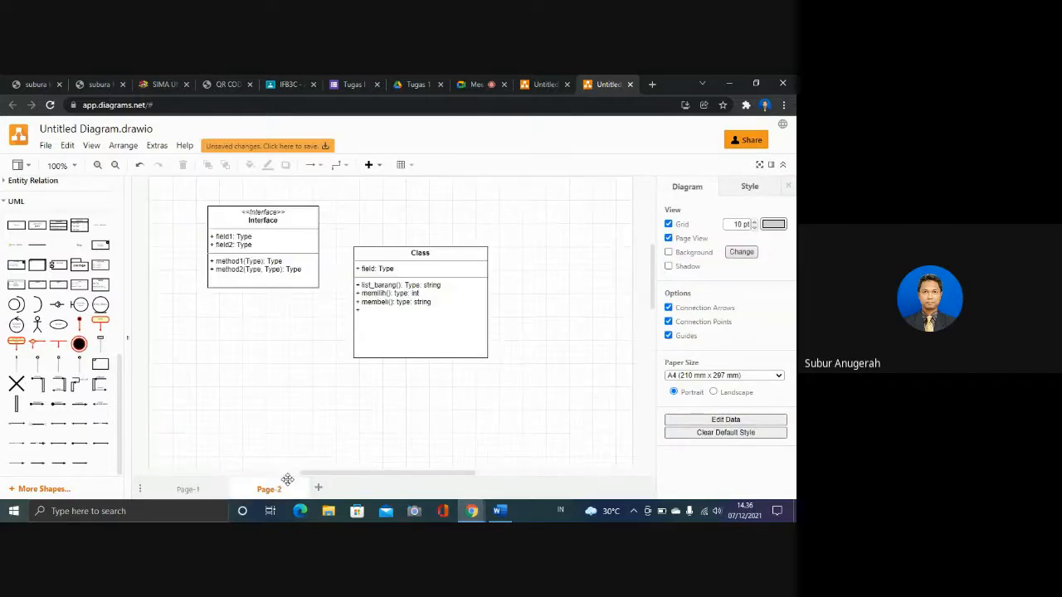
double_click(393, 310)
click(367, 314)
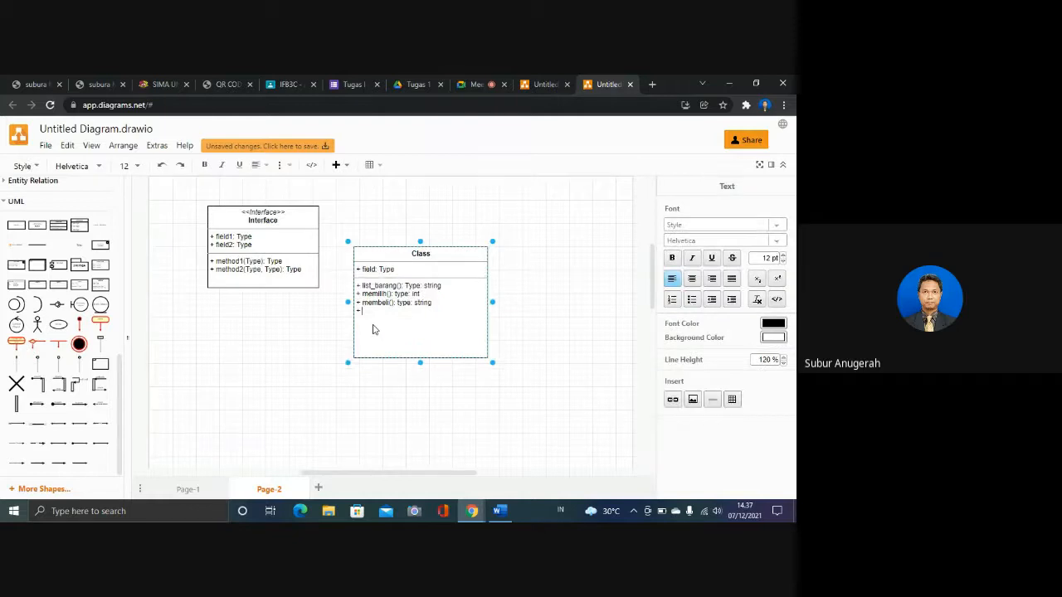
text(transaksi(): Type: string)
key(Return)
text(+ valid(): Type: string)
- Check the last message of the sequence diagram on Page-1 and add the method + berhasil_beli(): Type: string to the Class box
click(190, 488)
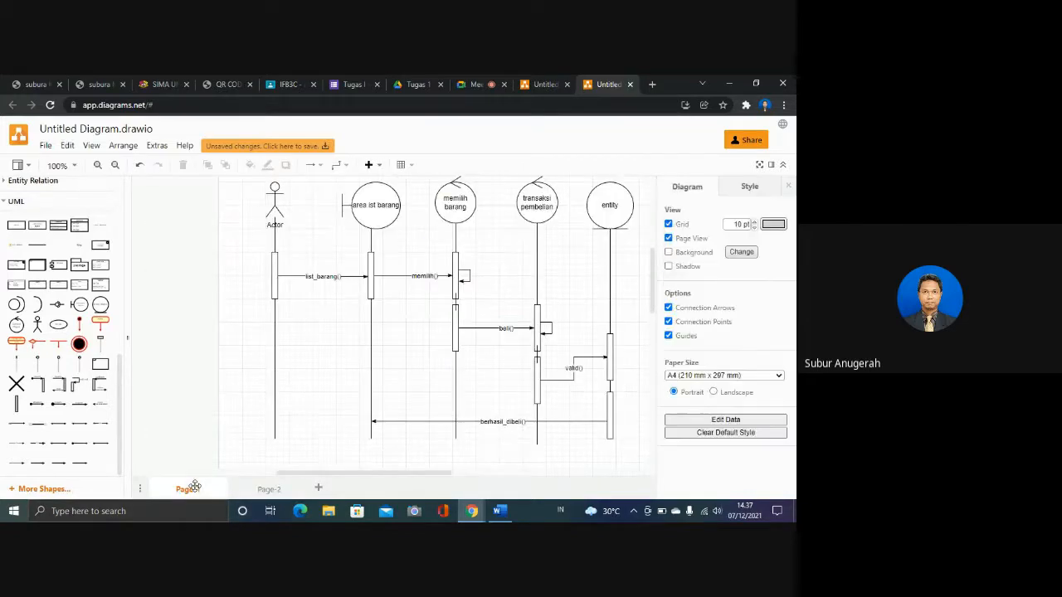
click(253, 488)
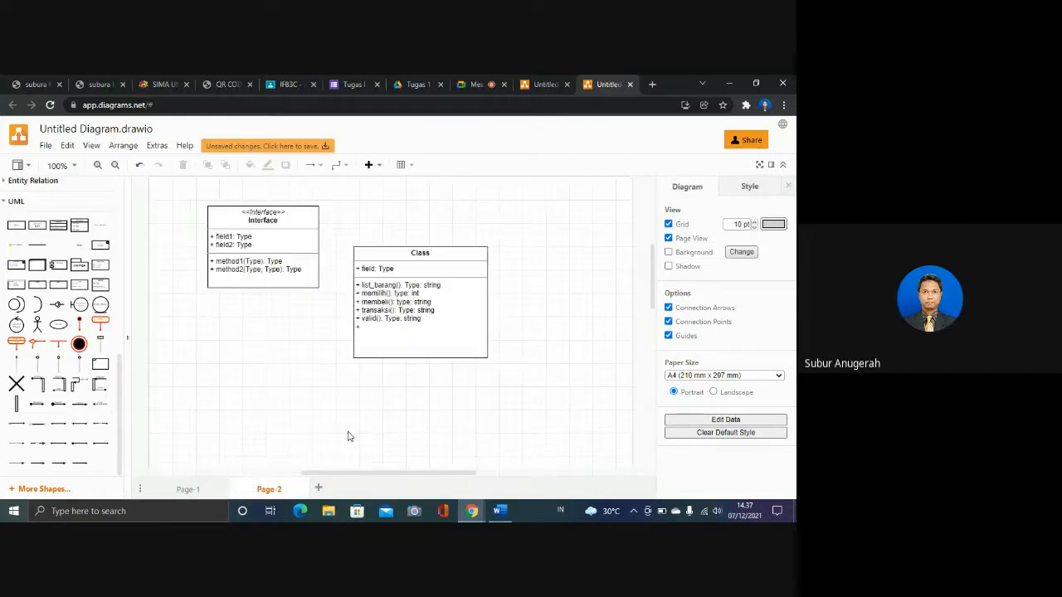
click(379, 329)
double_click(379, 329)
click(380, 331)
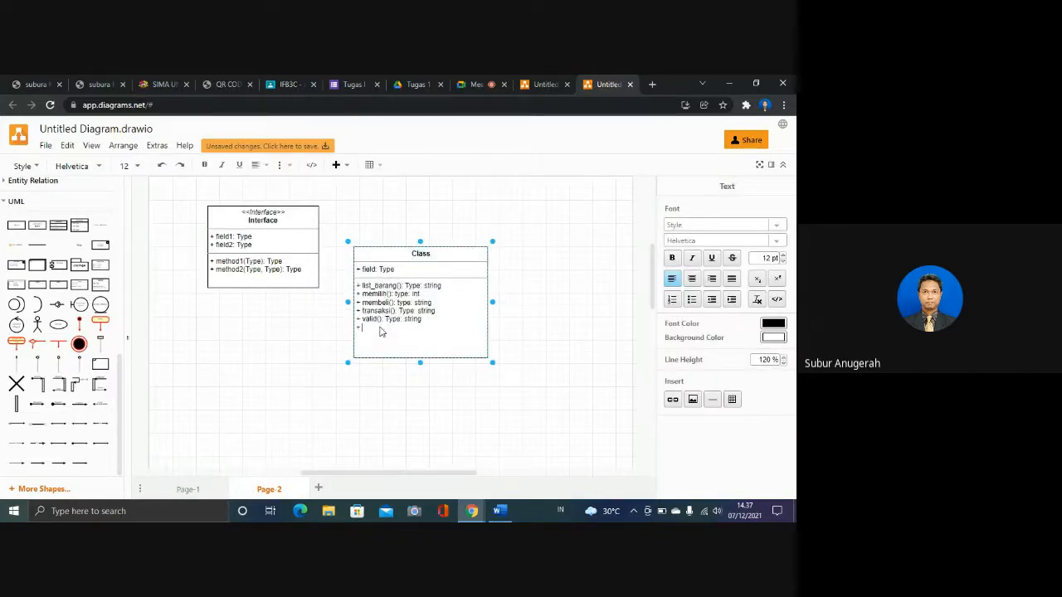
text(berhasil_beli(): Type)
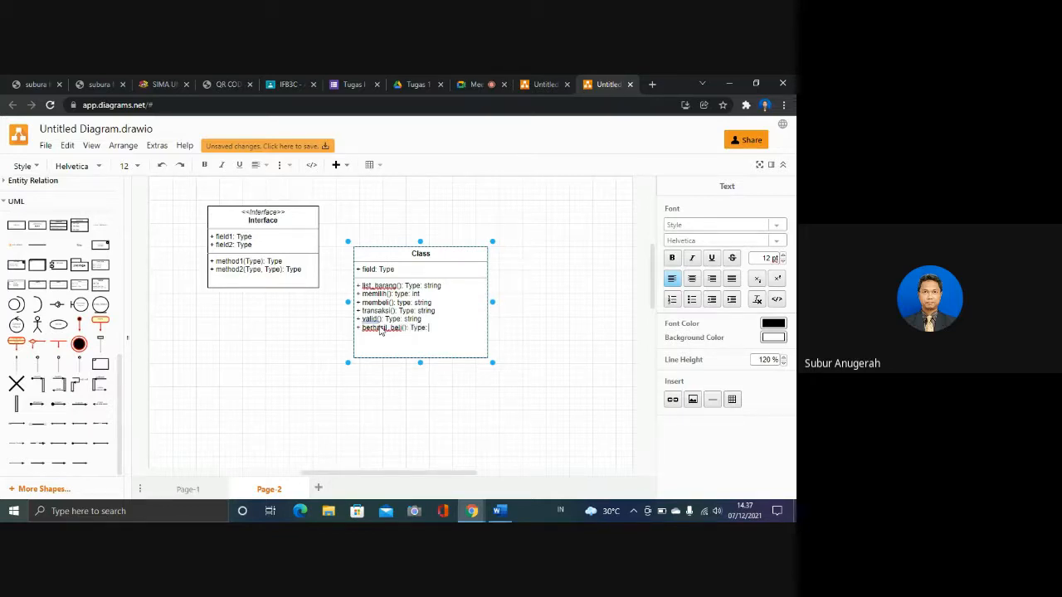
text(: string)
click(592, 315)
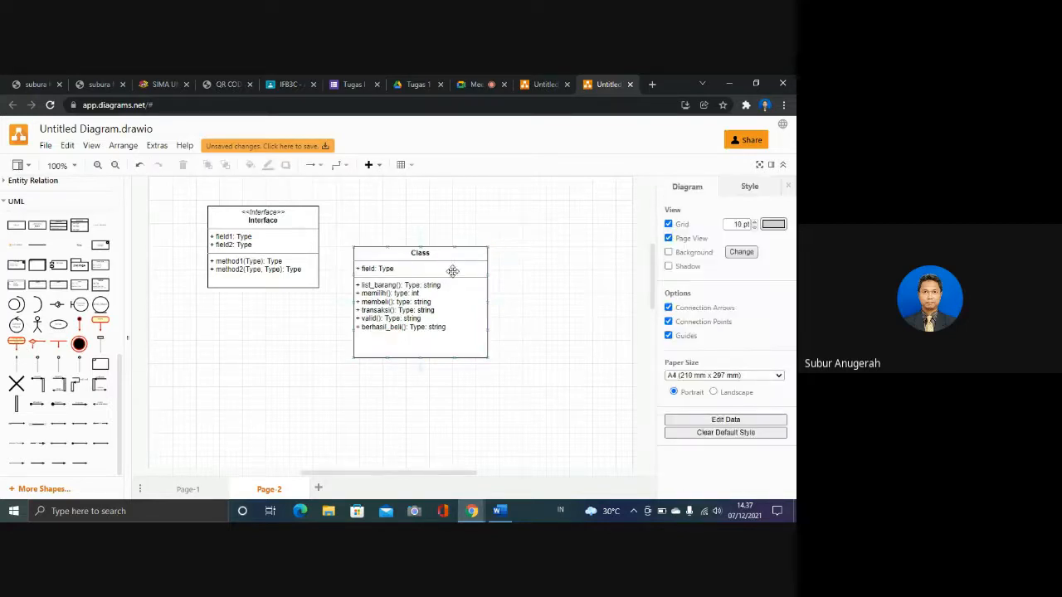
- Rename the Class box's attribute field as id_barang, keeping its Type placeholder
click(380, 266)
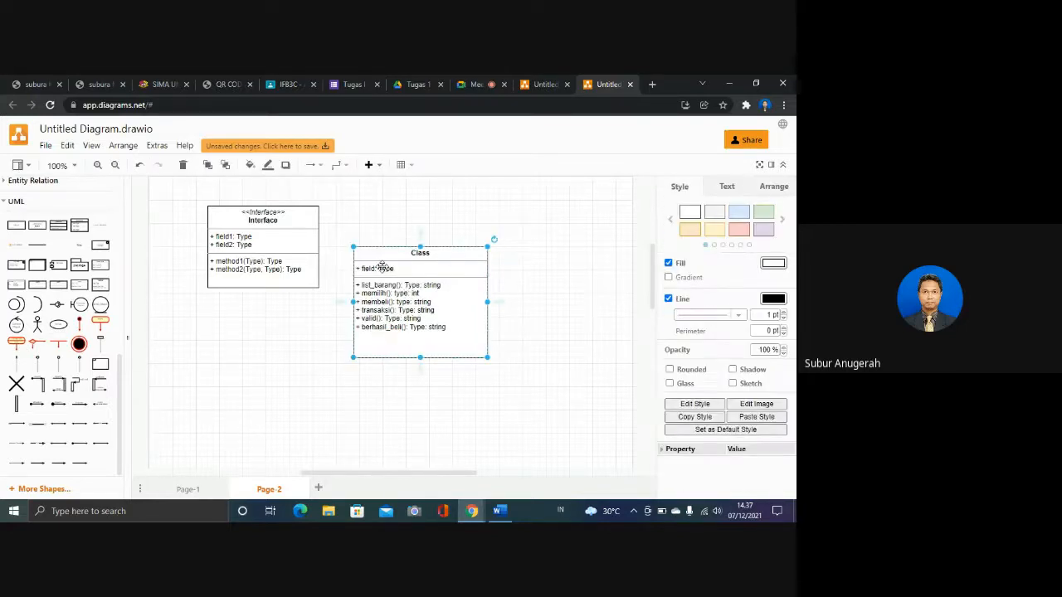
click(179, 487)
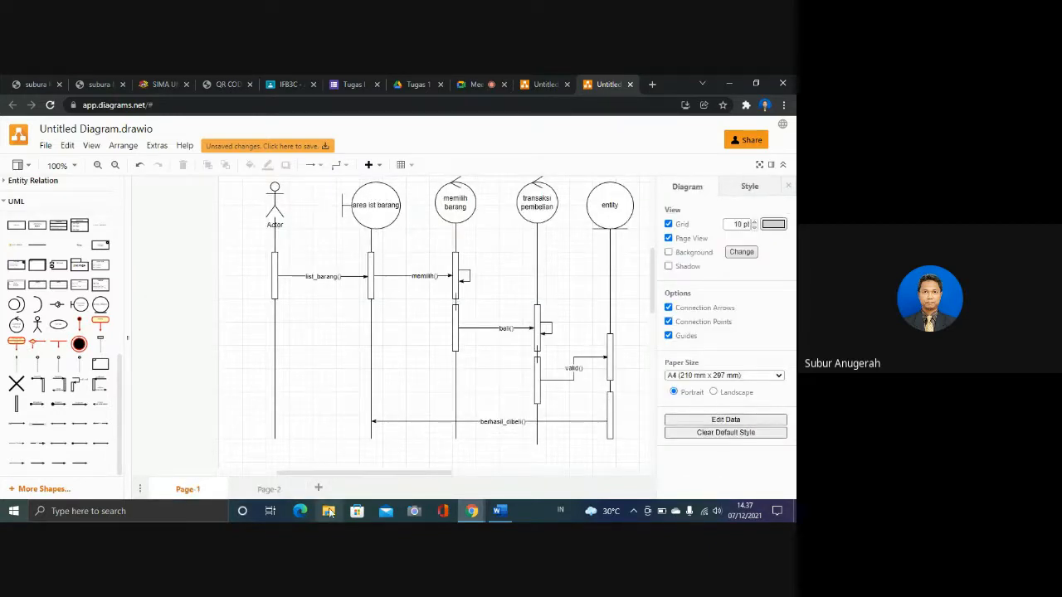
click(269, 489)
click(383, 266)
double_click(383, 266)
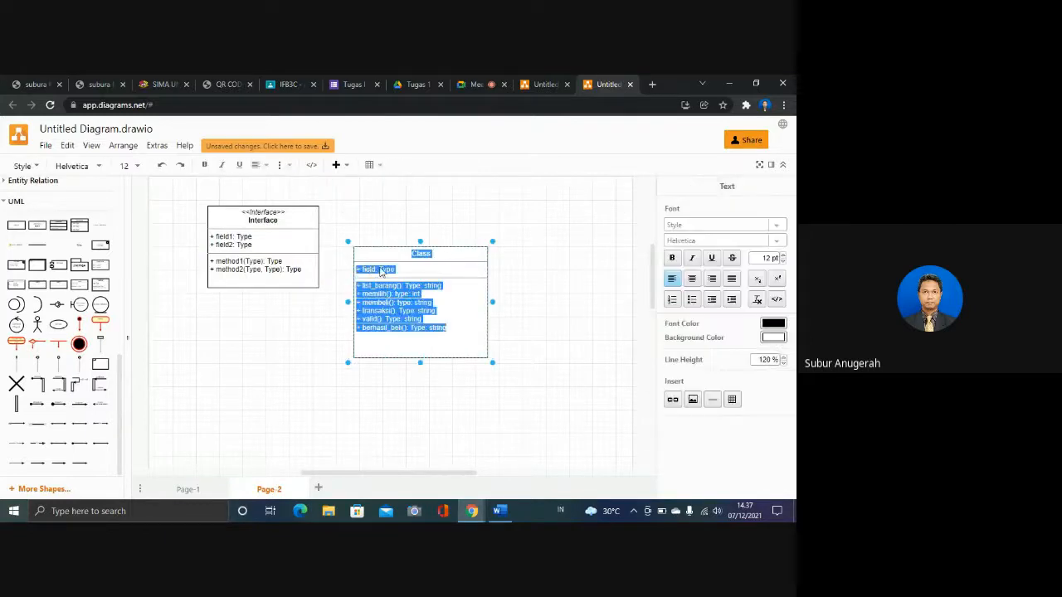
click(385, 269)
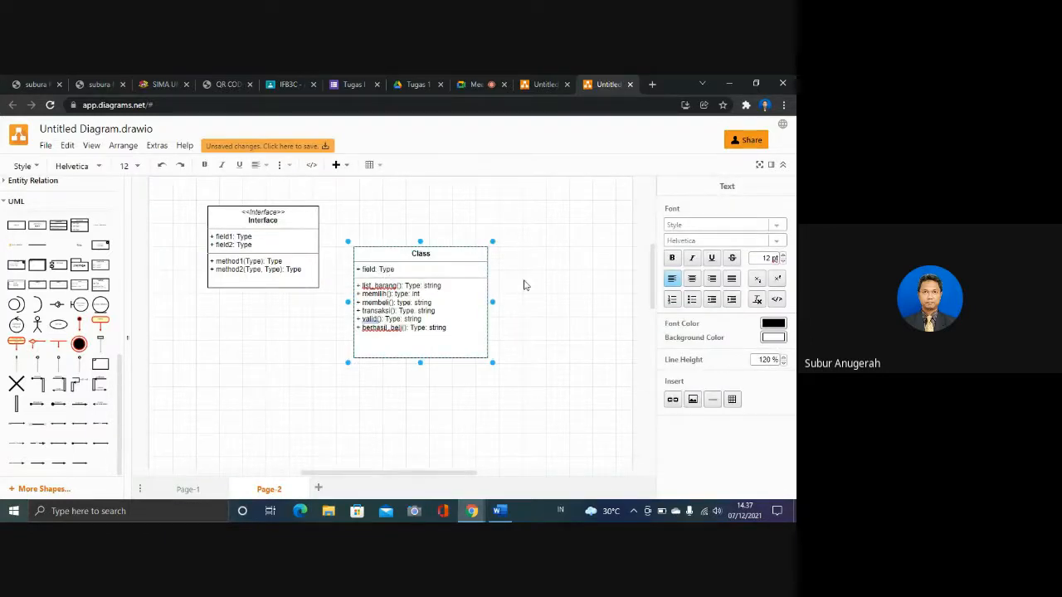
key(BackSpace)
key(BackSpace)
key(BackSpace)
key(BackSpace)
key(BackSpace)
text(id_brang)
key(Left)
text(a)
- Copy the id_barang attribute line and turn the duplicate below it into + nama_barang: Type
key(shift+Right)
key(shift+End)
key(ctrl+c)
key(End)
key(Return)
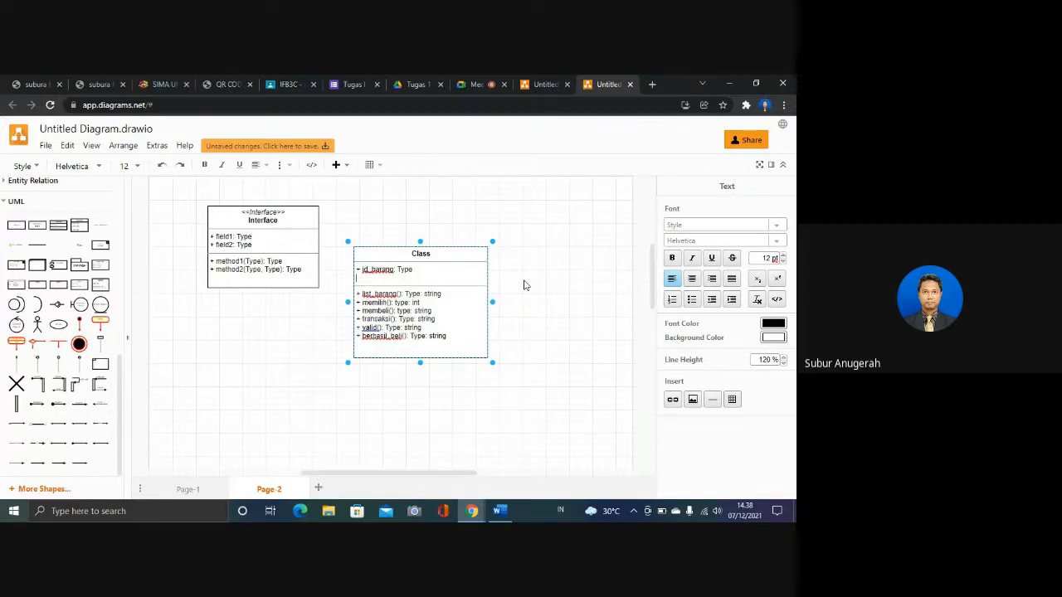
key(ctrl+v)
key(BackSpace)
key(BackSpace)
text(nama)
key(Return)
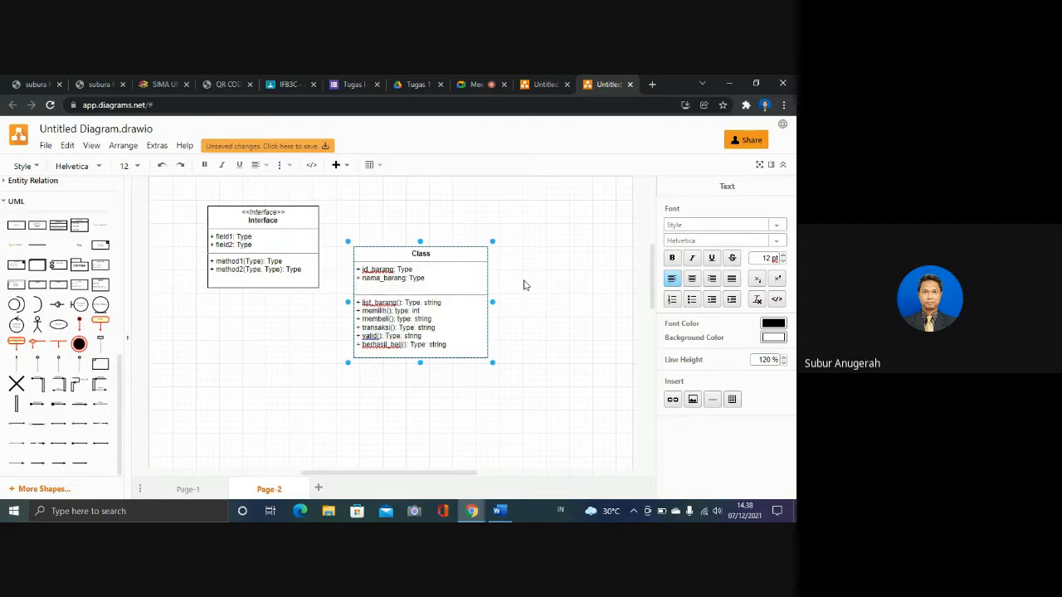
- Paste another attribute line below nama_barang and change it to + kategori_barang: Type
key(ctrl+v)
key(Left)
key(Left)
key(BackSpace)
key(BackSpace)
text(kategor)
key(BackSpace)
key(BackSpace)
text(ori)
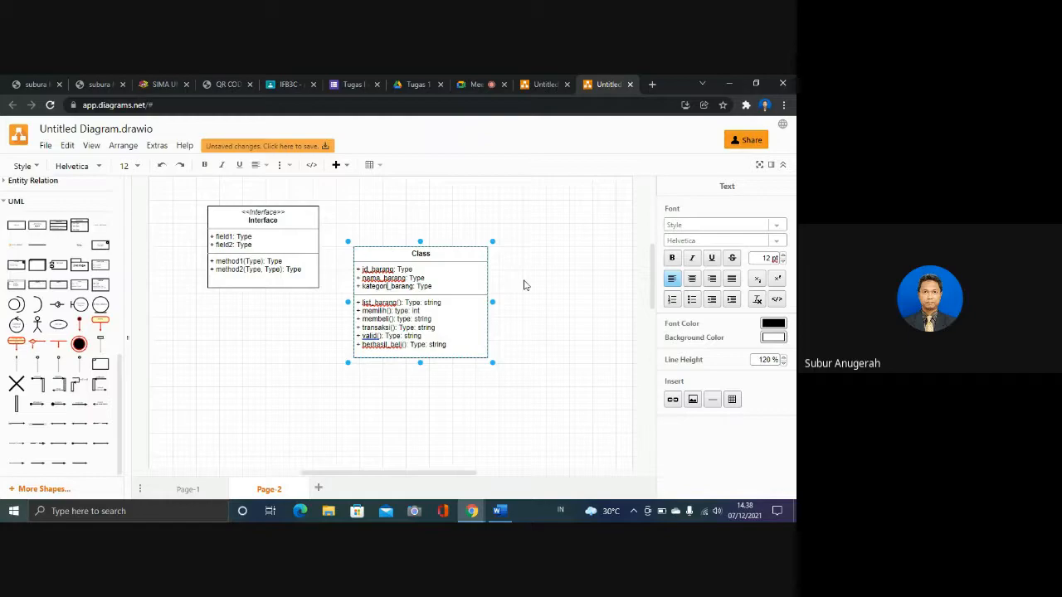
- Paste a fourth attribute line below kategori_barang and change it to + harga: Type
key(End)
key(Return)
key(ctrl+v)
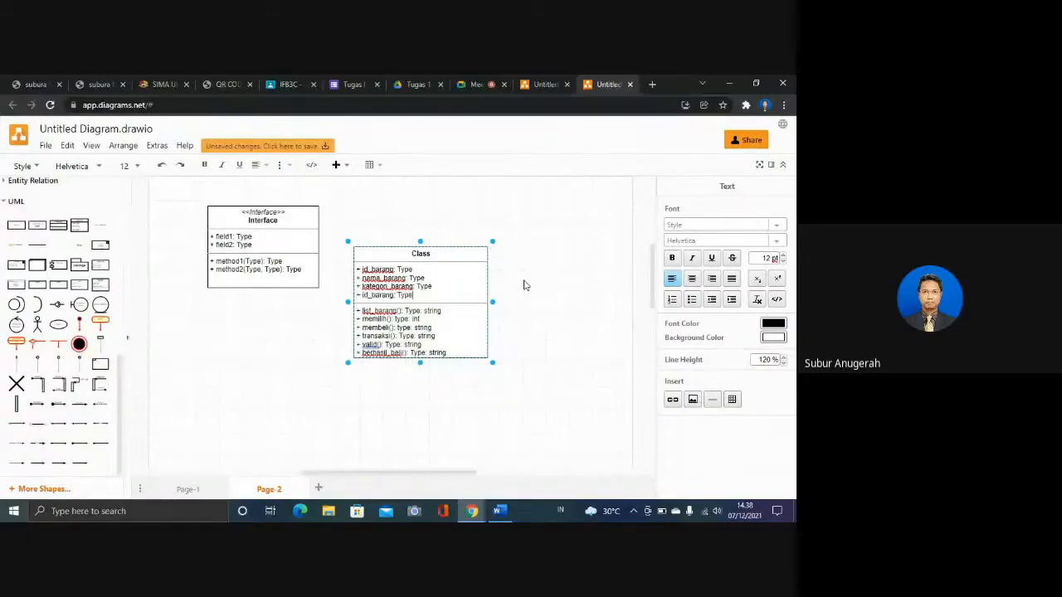
key(Left)
key(Left)
key(Left)
key(Left)
key(Left)
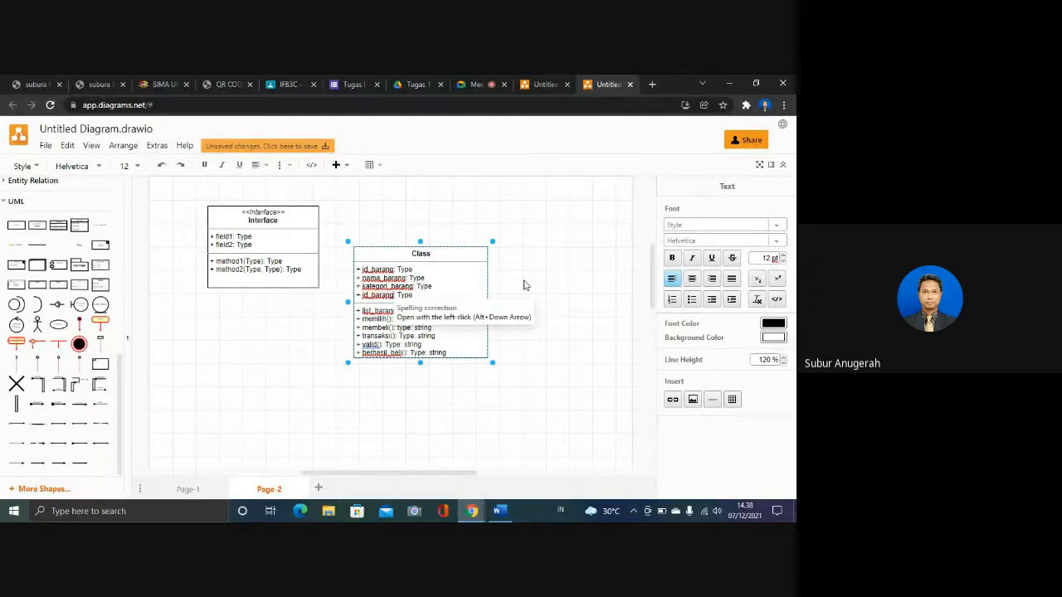
key(BackSpace)
key(BackSpace)
key(BackSpace)
key(BackSpace)
key(BackSpace)
key(BackSpace)
text(harga)
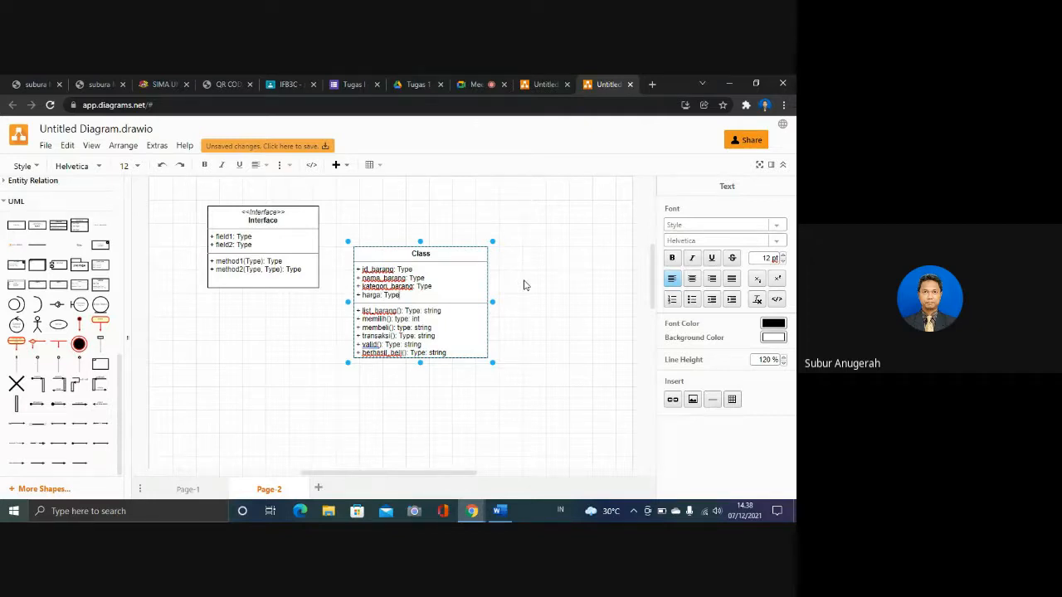
- Add the attribute lines + satuan: Type and + dst below harga in the Class box
key(Return)
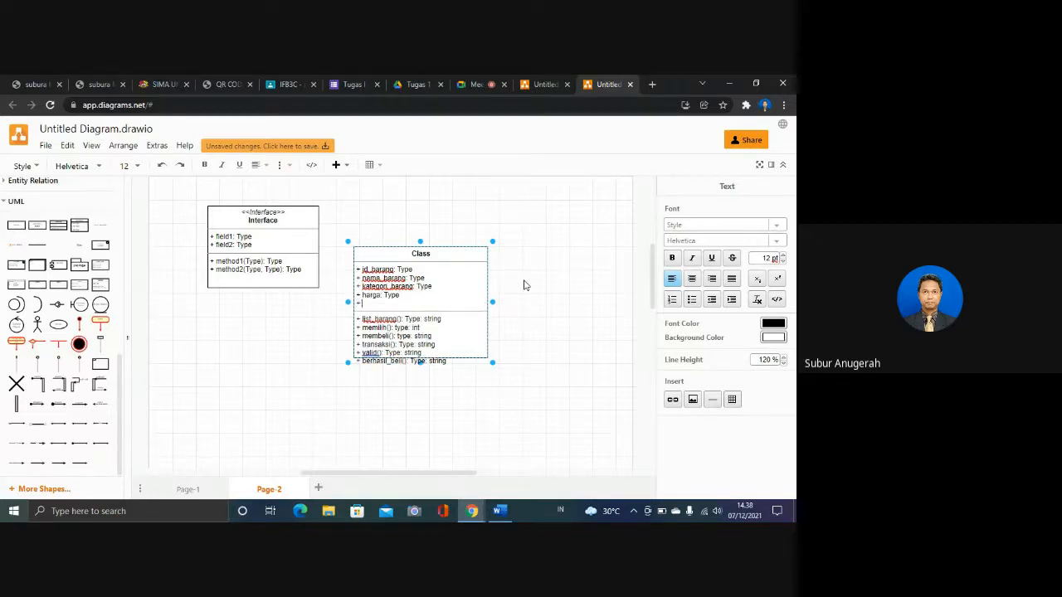
text(+ satuan: Type)
key(Return)
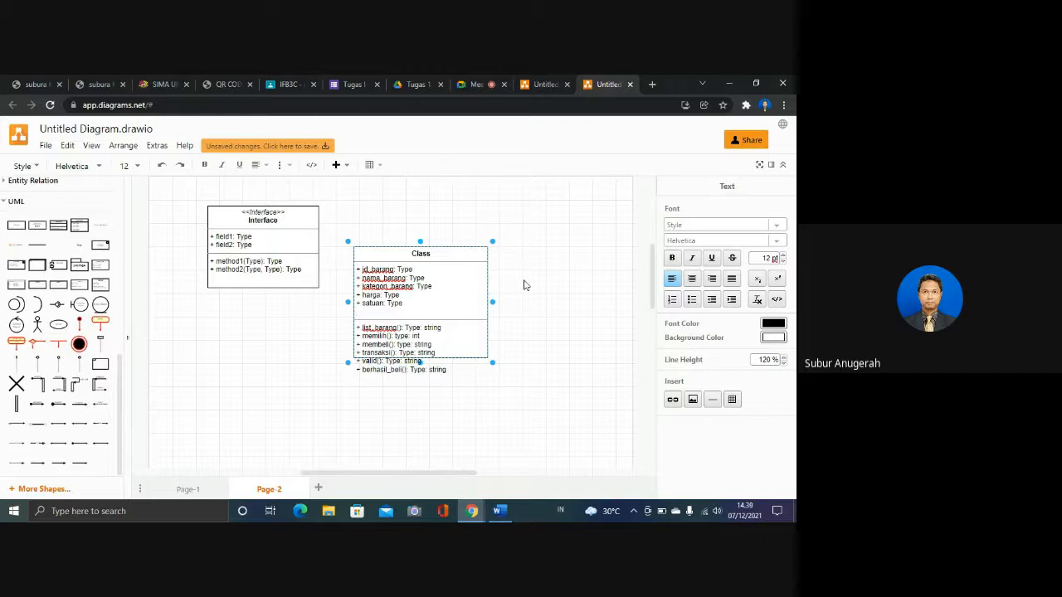
text(+ dst)
click(617, 372)
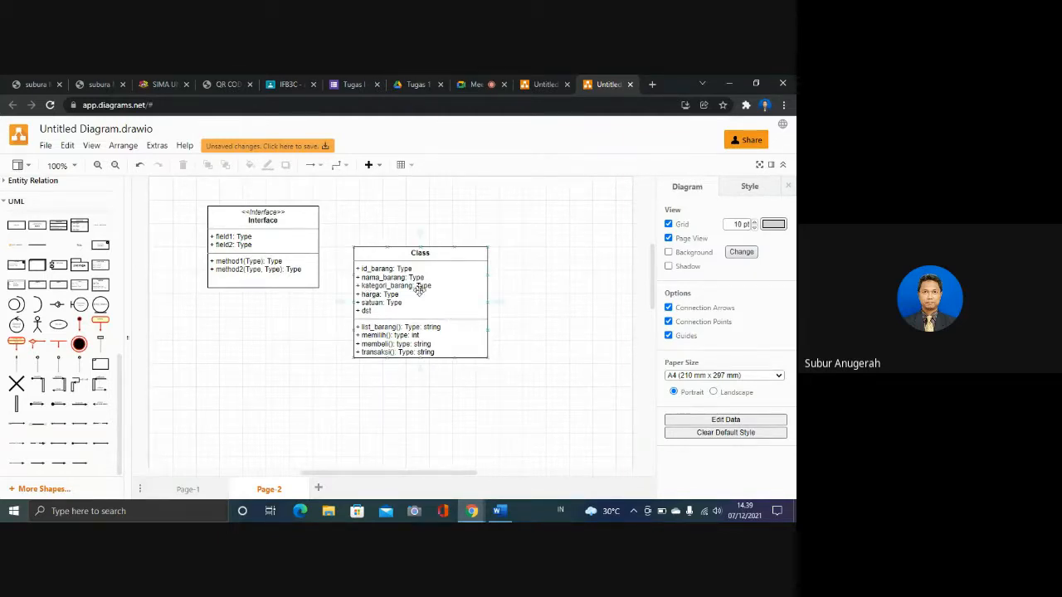
- Delete the Interface box from Page-2
click(265, 243)
key(Delete)
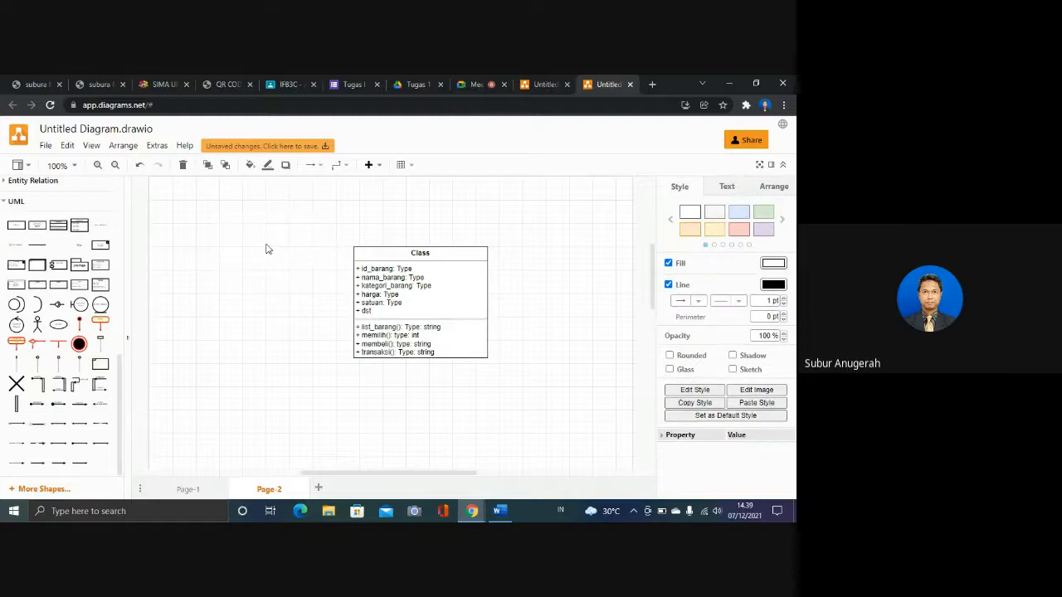
- Examine the Class box's attributes and methods up close and compare them with the sequence diagram on Page-1
click(368, 253)
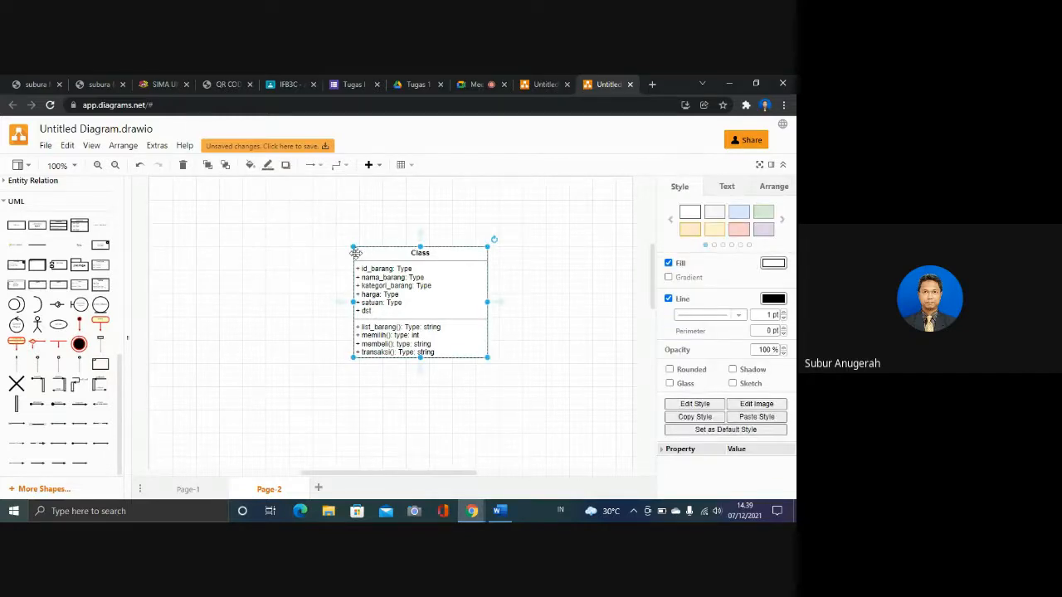
click(97, 165)
click(96, 165)
click(96, 166)
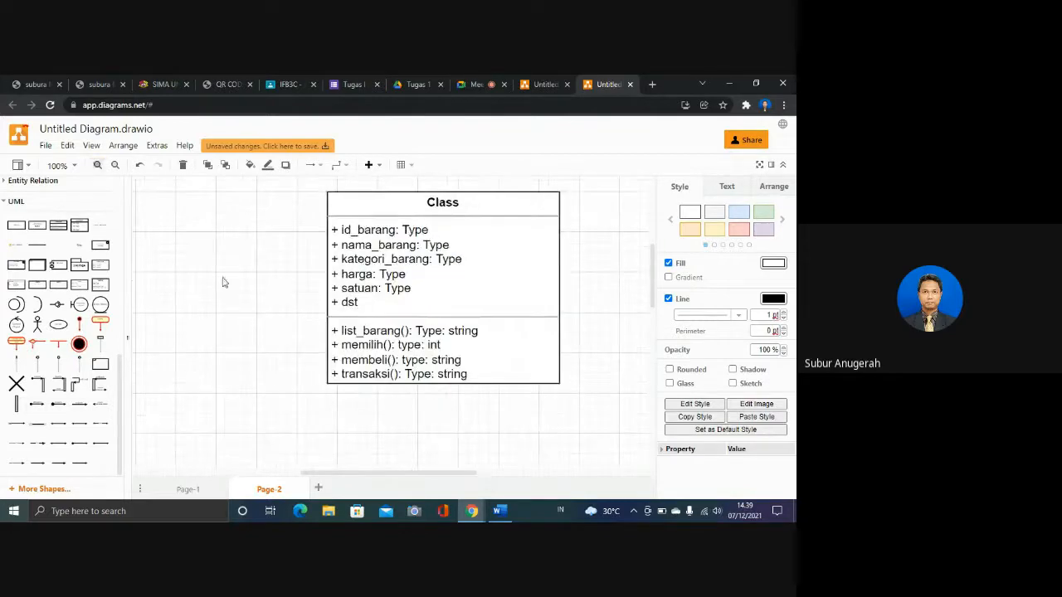
scroll(572, 384, up, 1)
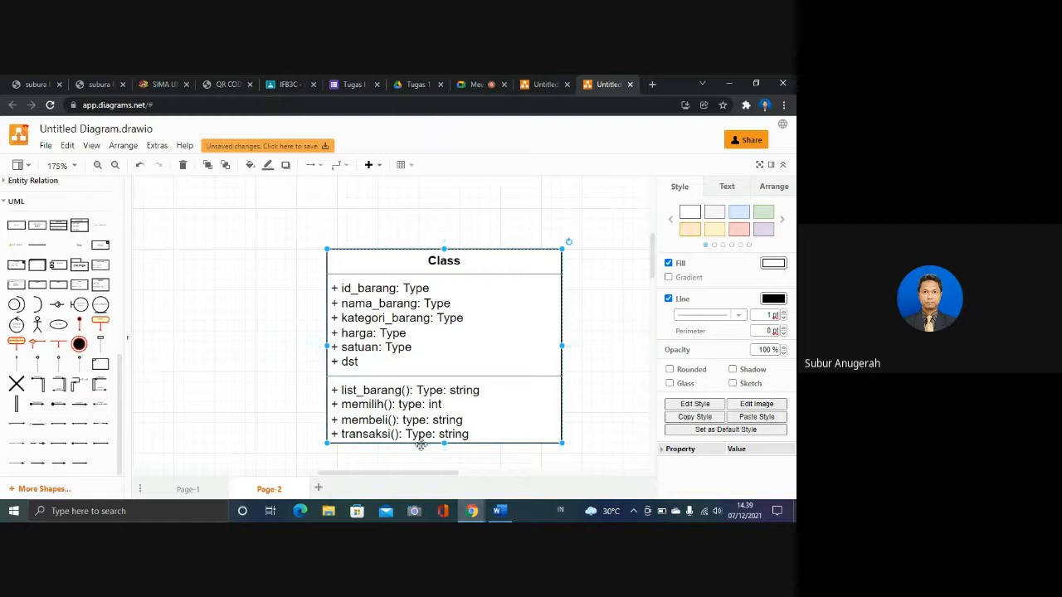
click(601, 402)
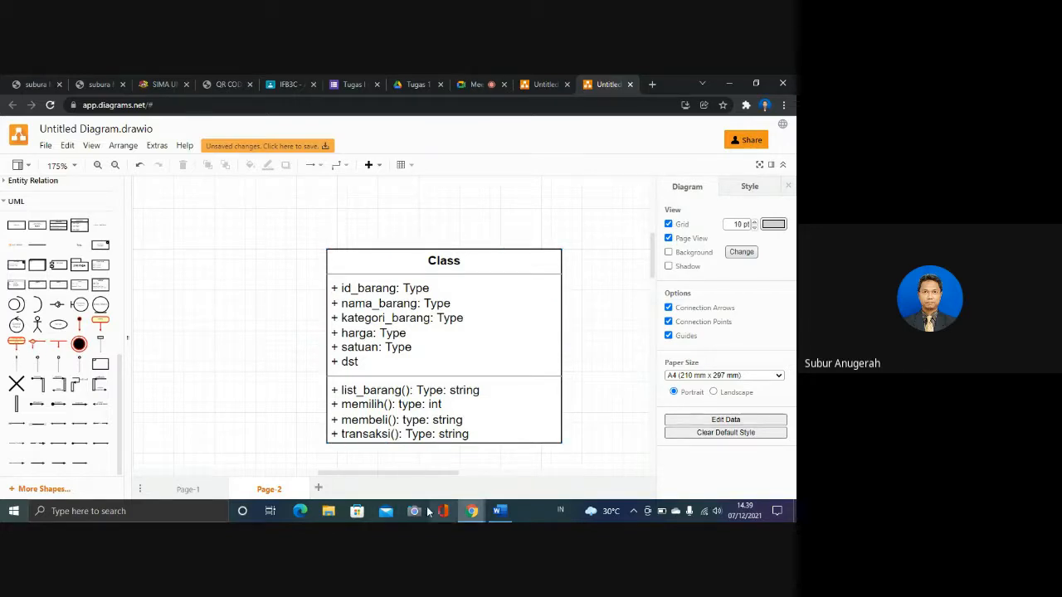
click(199, 489)
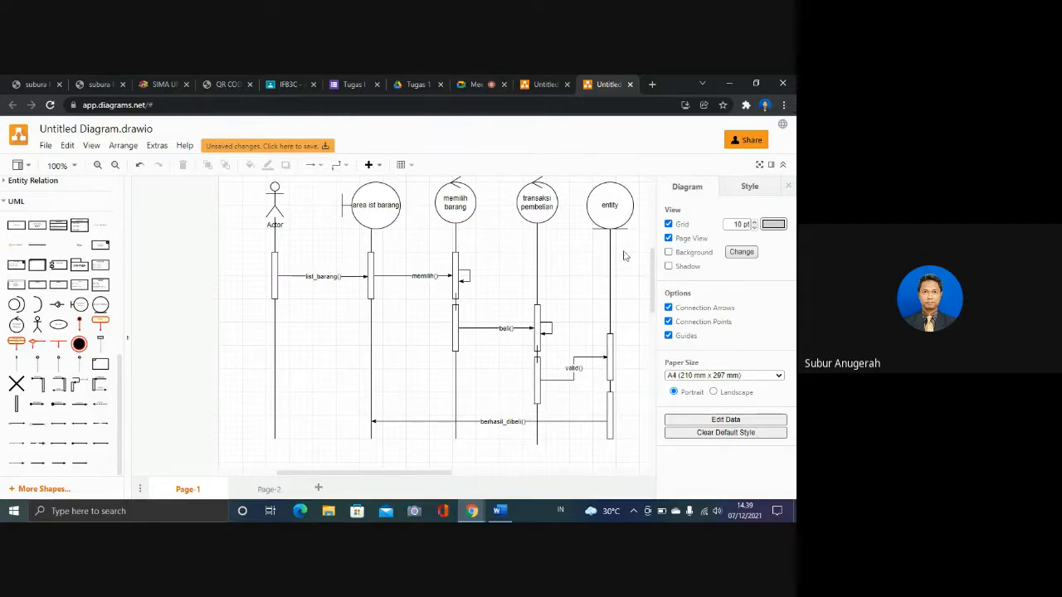
click(269, 488)
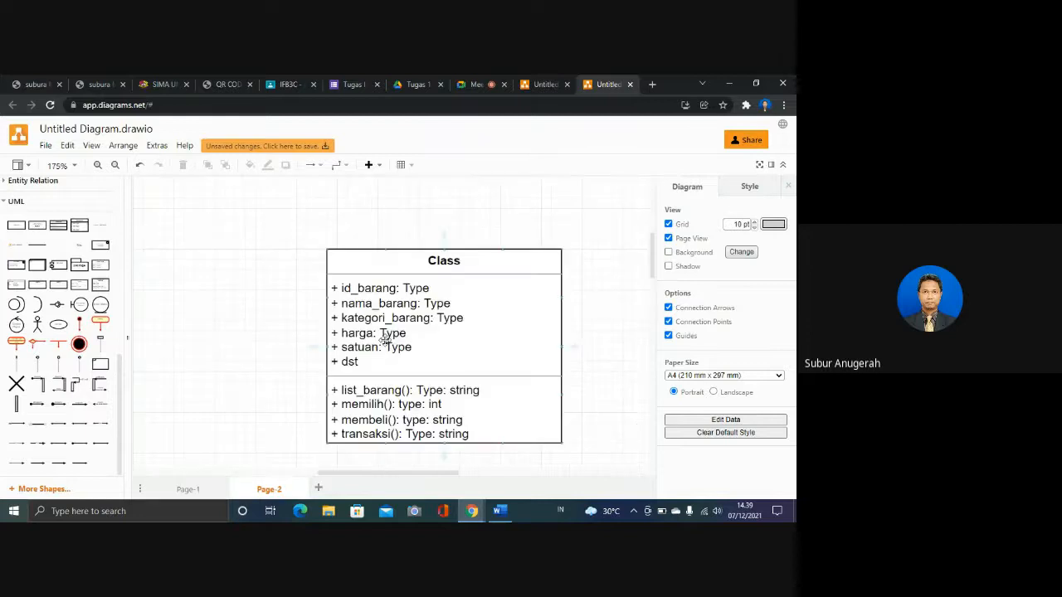
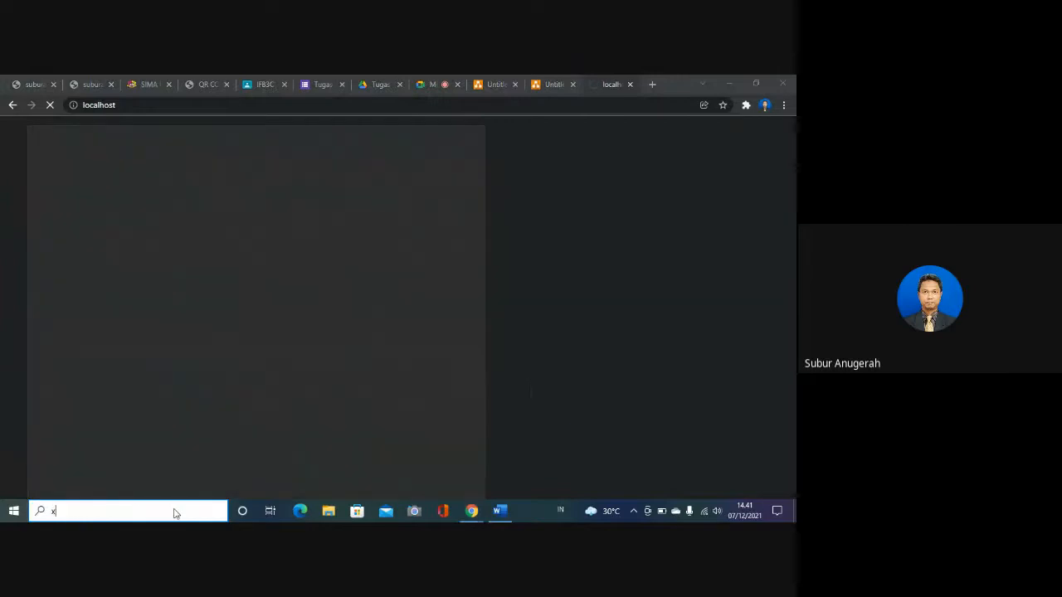
- Launch the XAMPP Control Panel as administrator and start the Apache and MySQL modules
text(pp)
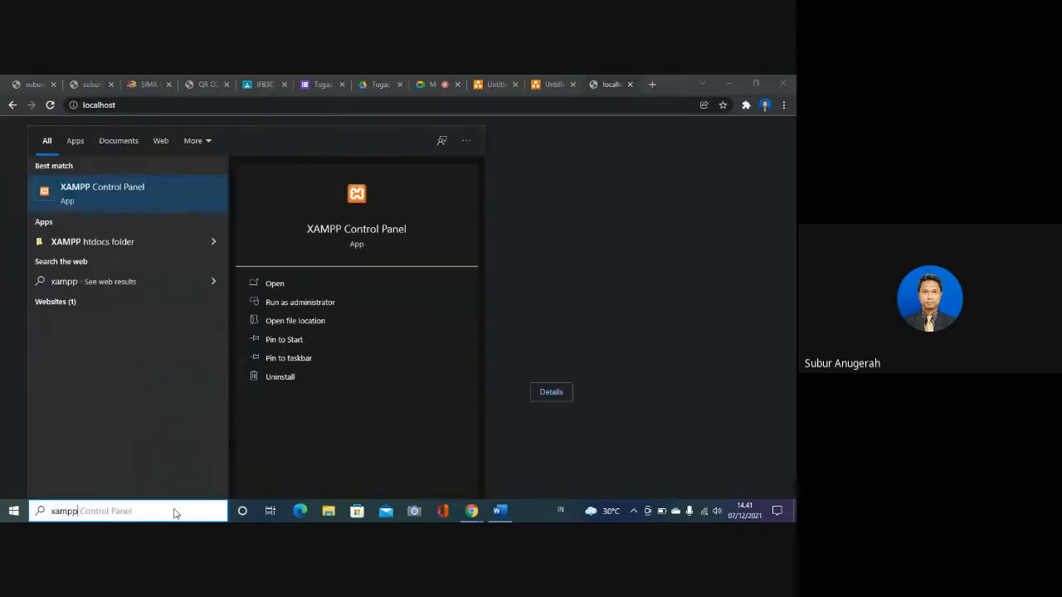
click(309, 303)
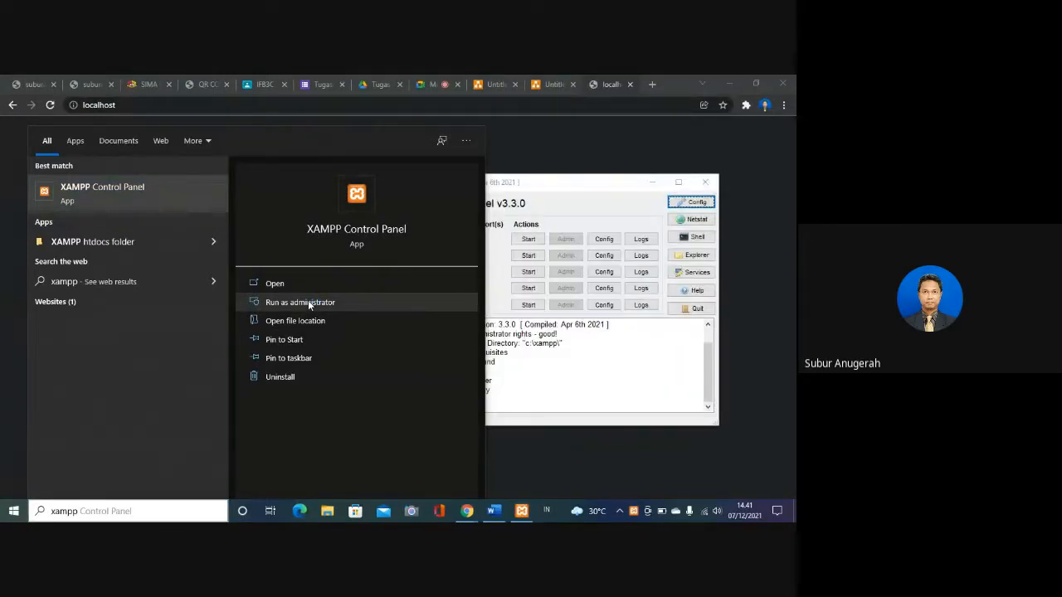
click(523, 244)
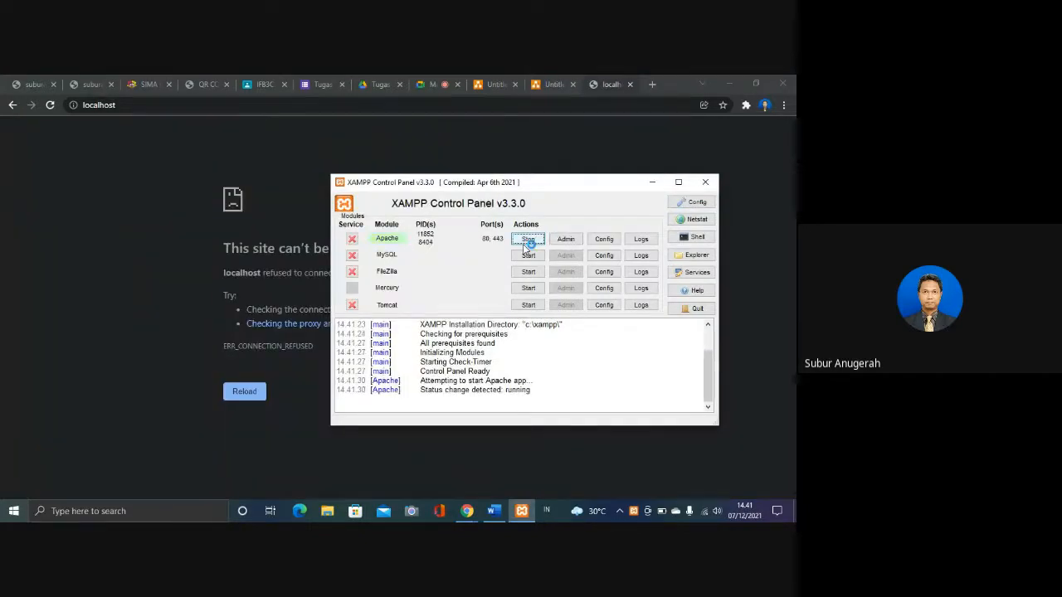
click(531, 250)
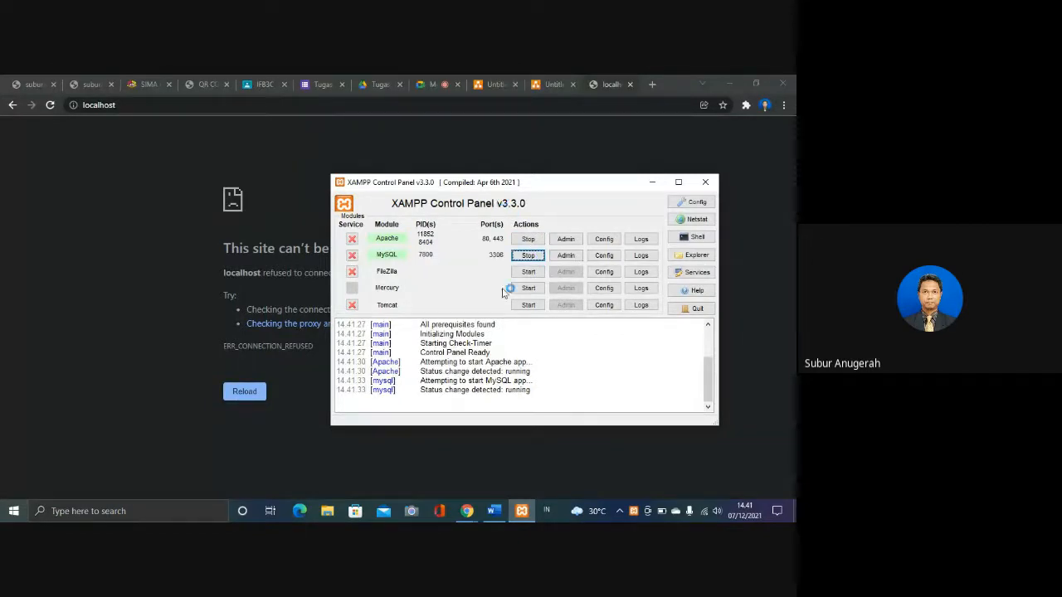
- Switch to the format-laporan-kemajuan-ooad document in Word and highlight section 3.7 Entity Relationship Diagram (ERD) with its description
click(493, 511)
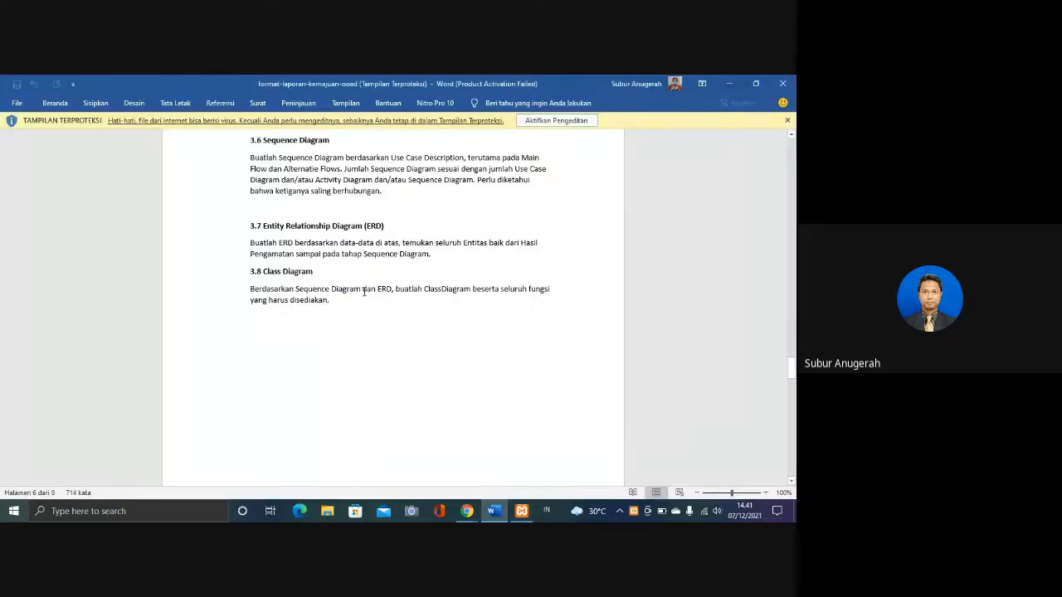
drag(237, 228, 244, 254)
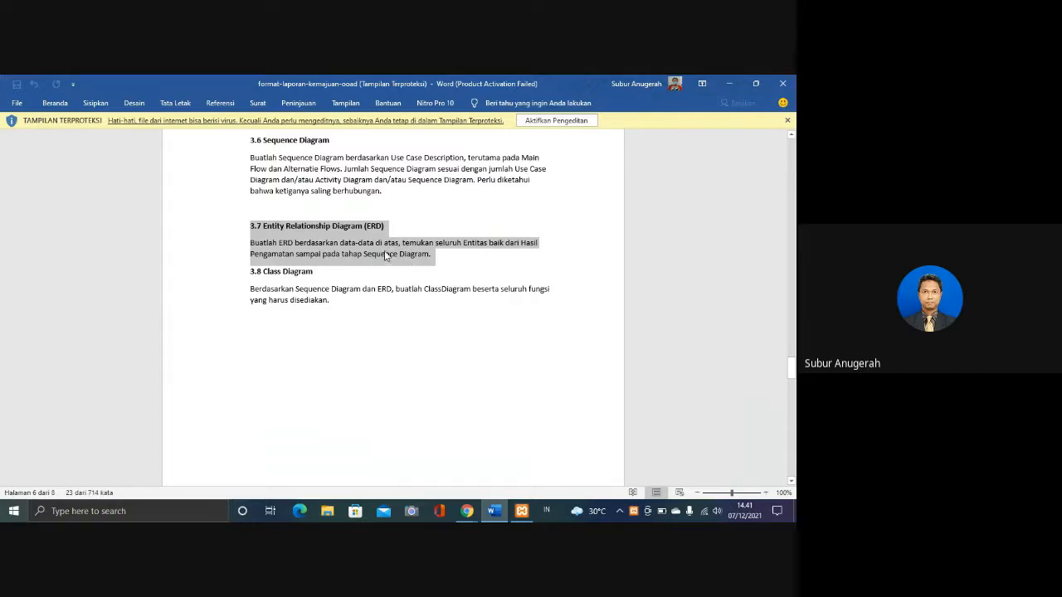
- Review sections 3.5 through 3.8 of the report format and clear the highlight on the ERD section
scroll(385, 255, up, 6)
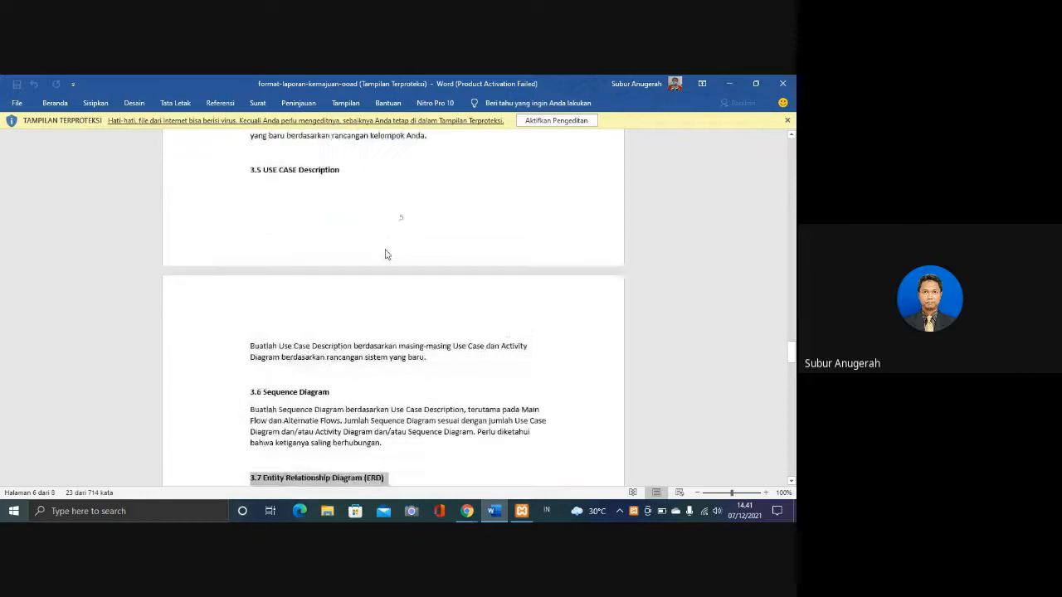
scroll(362, 325, down, 1)
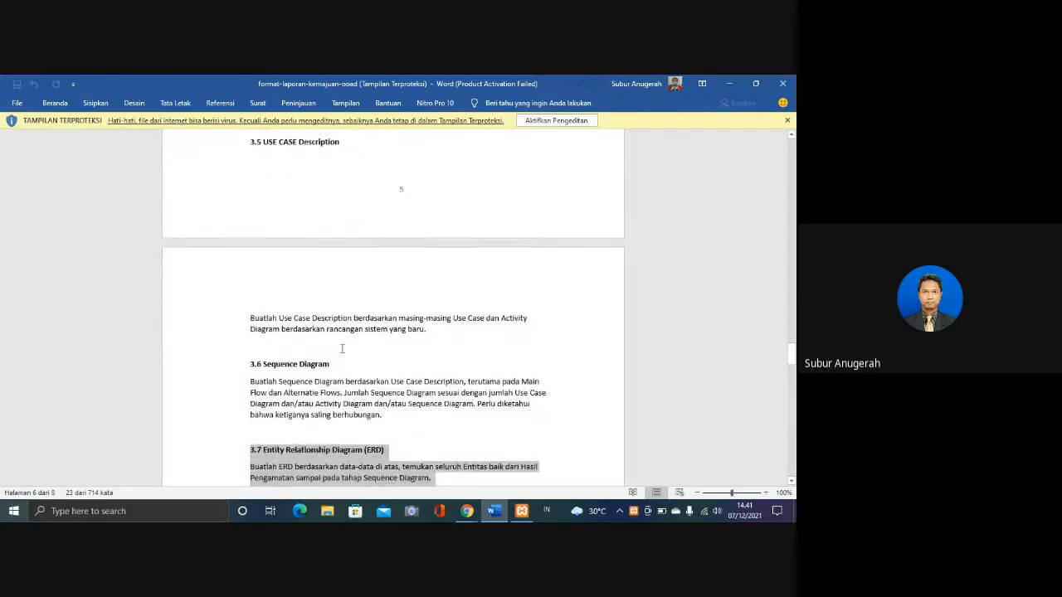
scroll(372, 405, down, 3)
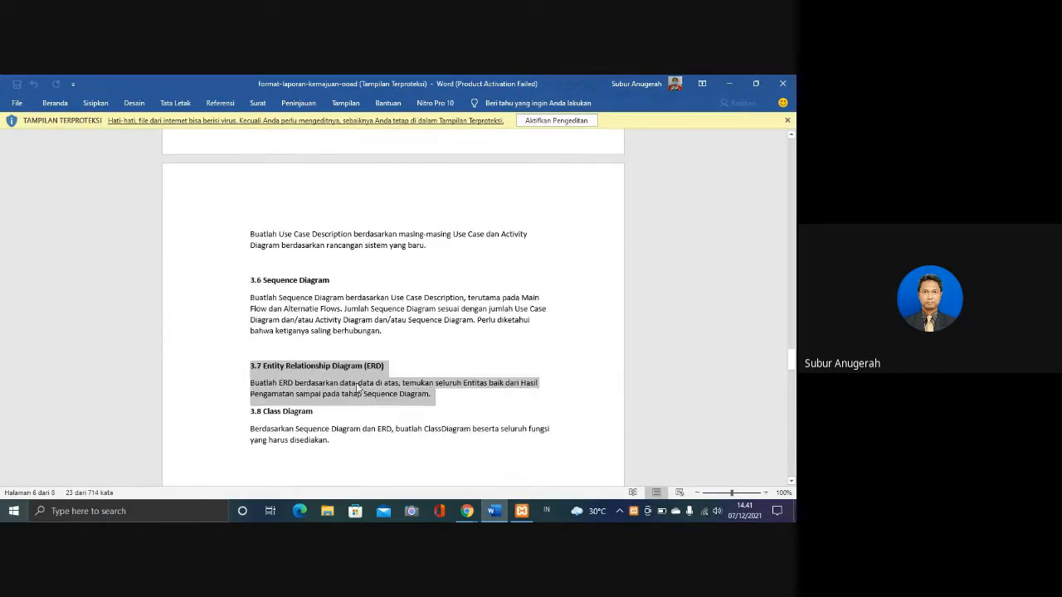
click(359, 384)
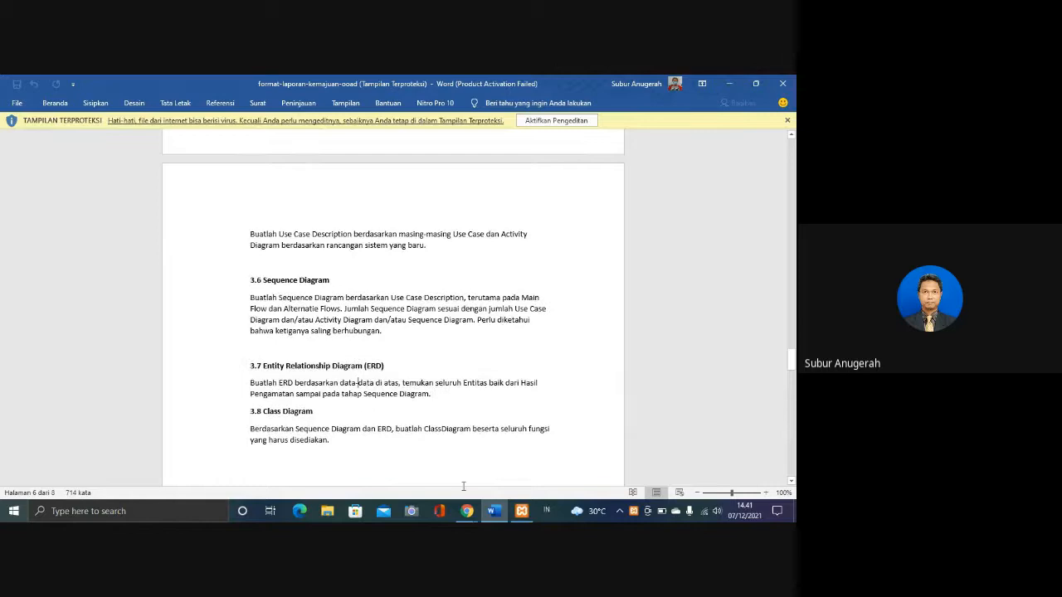
- Quit the XAMPP Control Panel and switch to the XAMPP dashboard page in Chrome
click(521, 511)
click(751, 306)
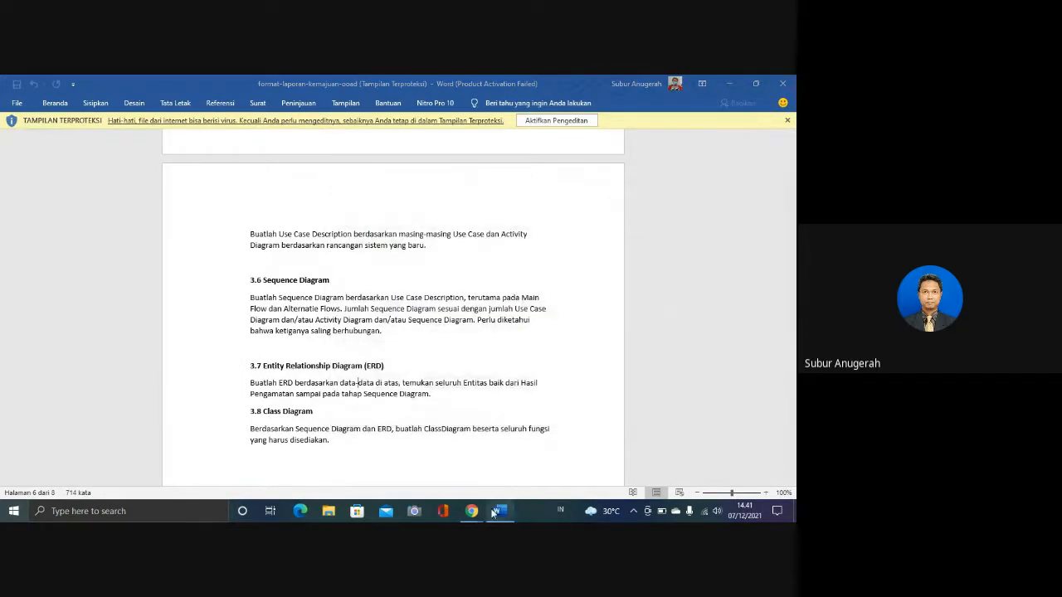
click(471, 511)
click(404, 452)
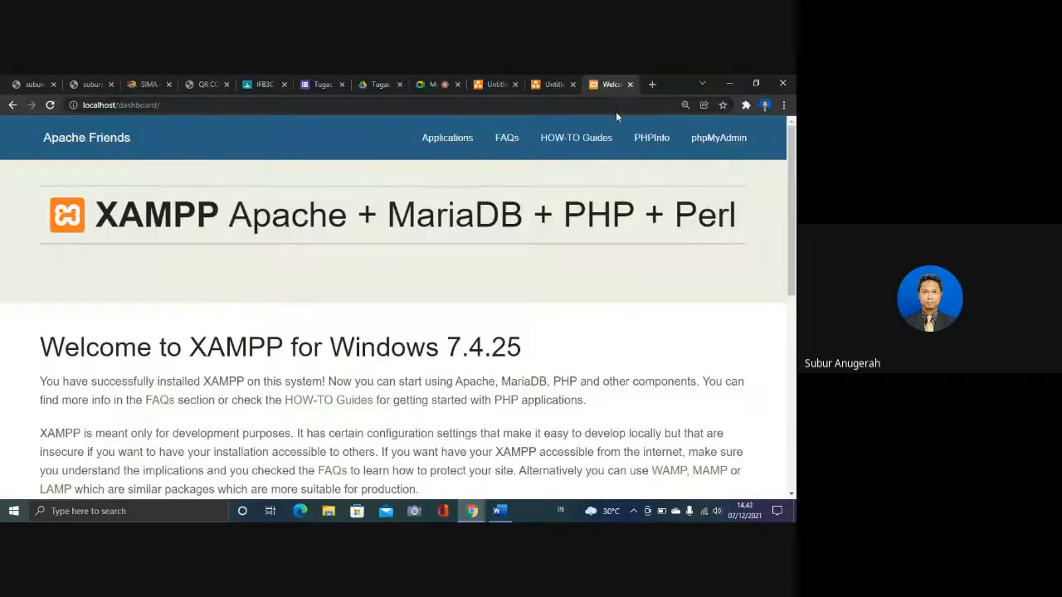
click(238, 105)
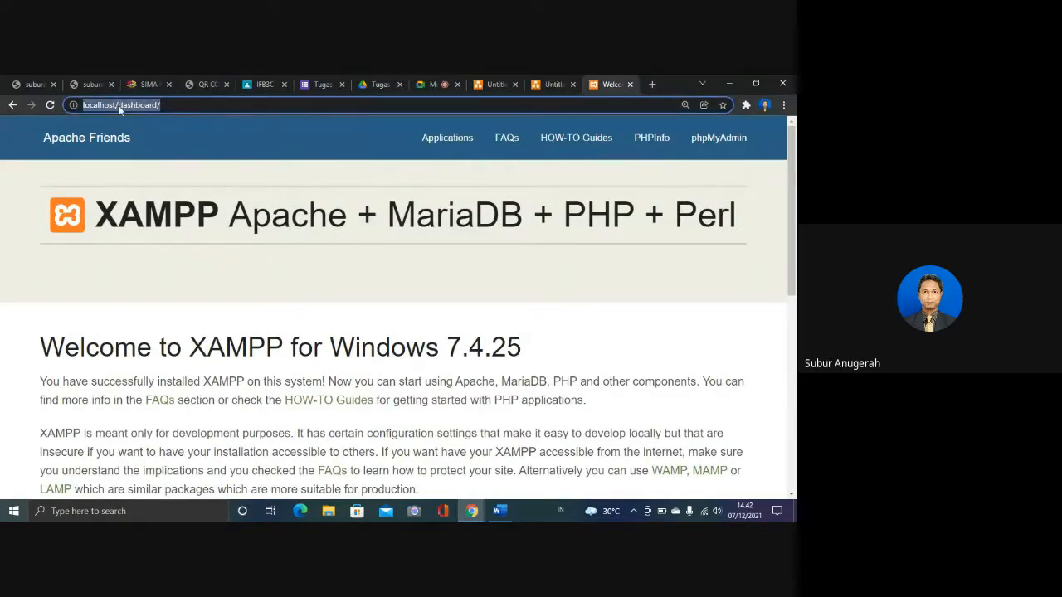
drag(120, 106, 176, 103)
text(a)
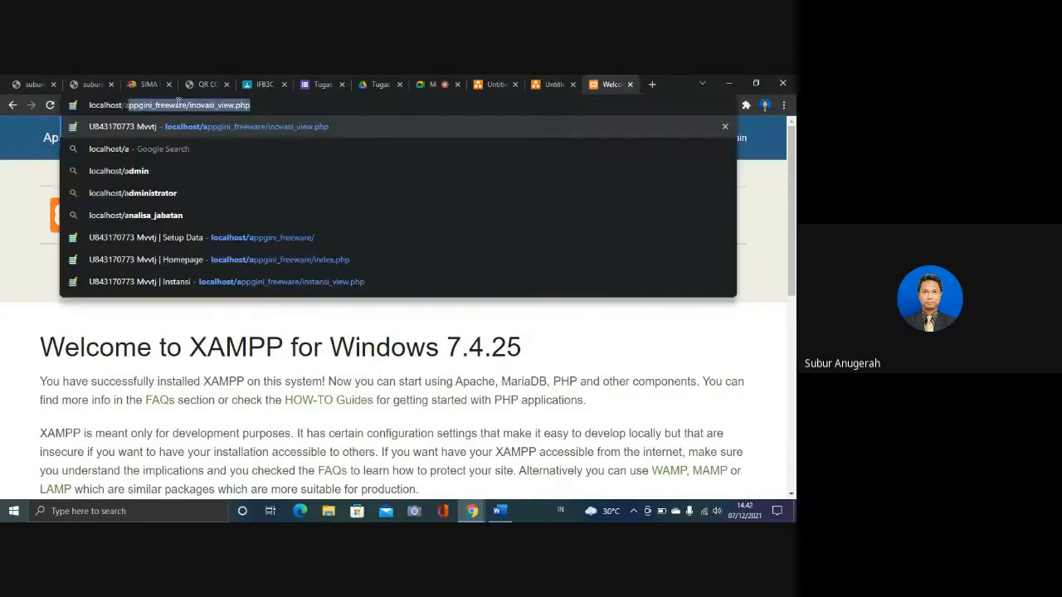
text(p)
key(Return)
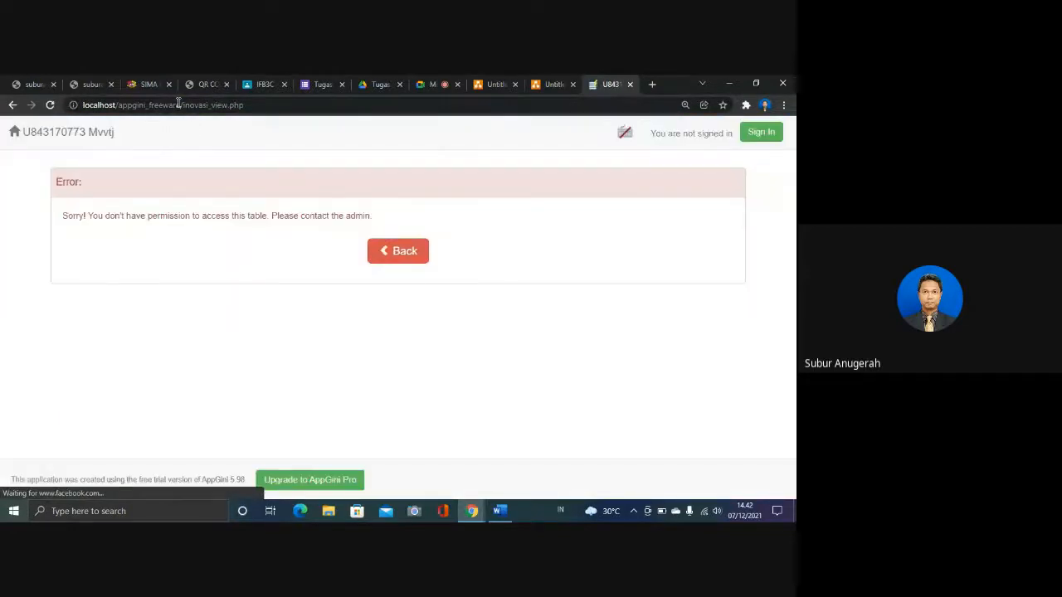
click(395, 255)
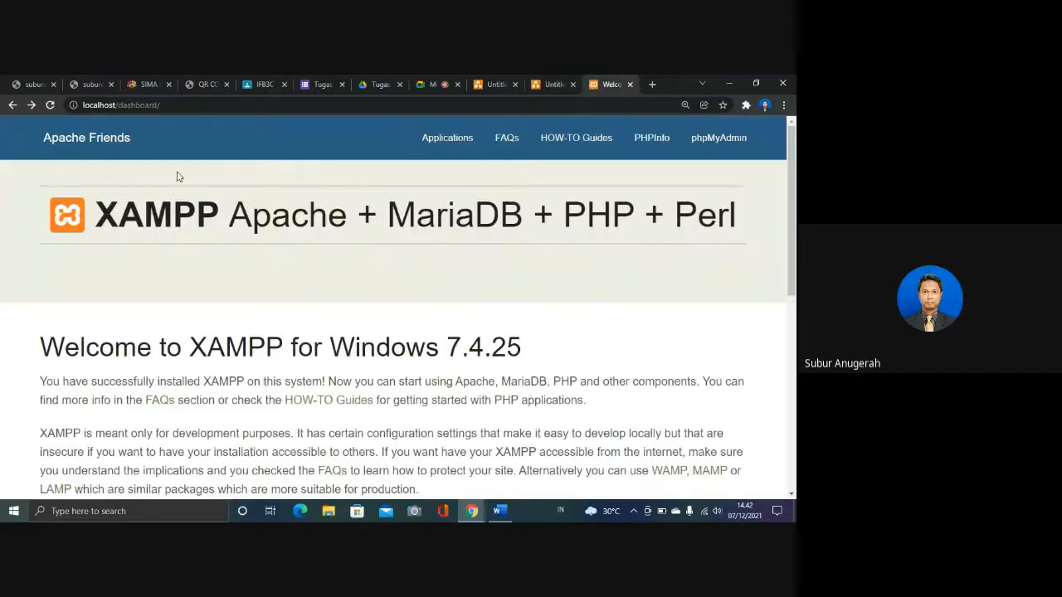
click(12, 104)
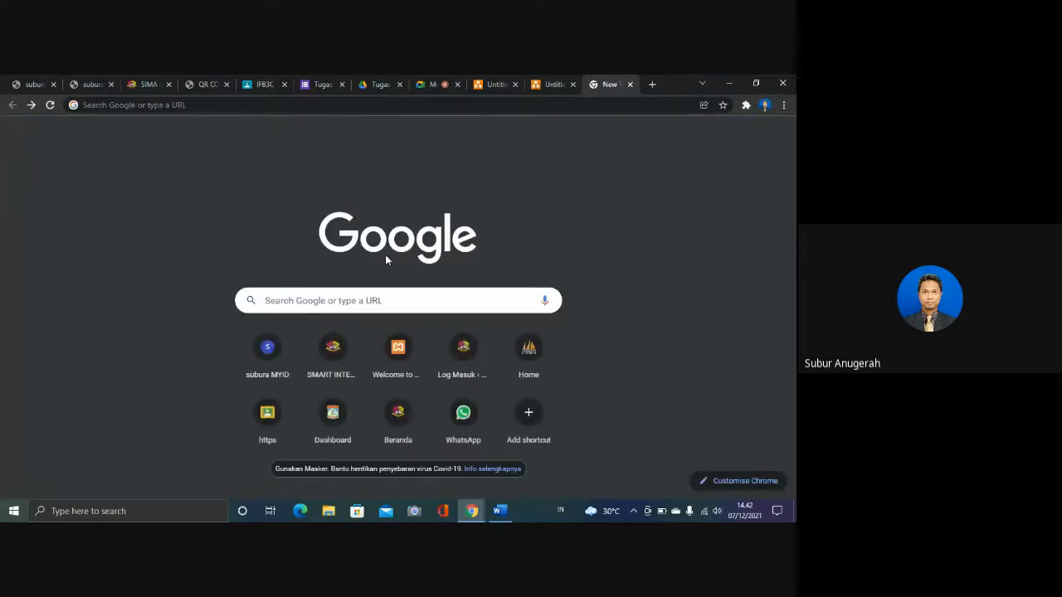
click(31, 104)
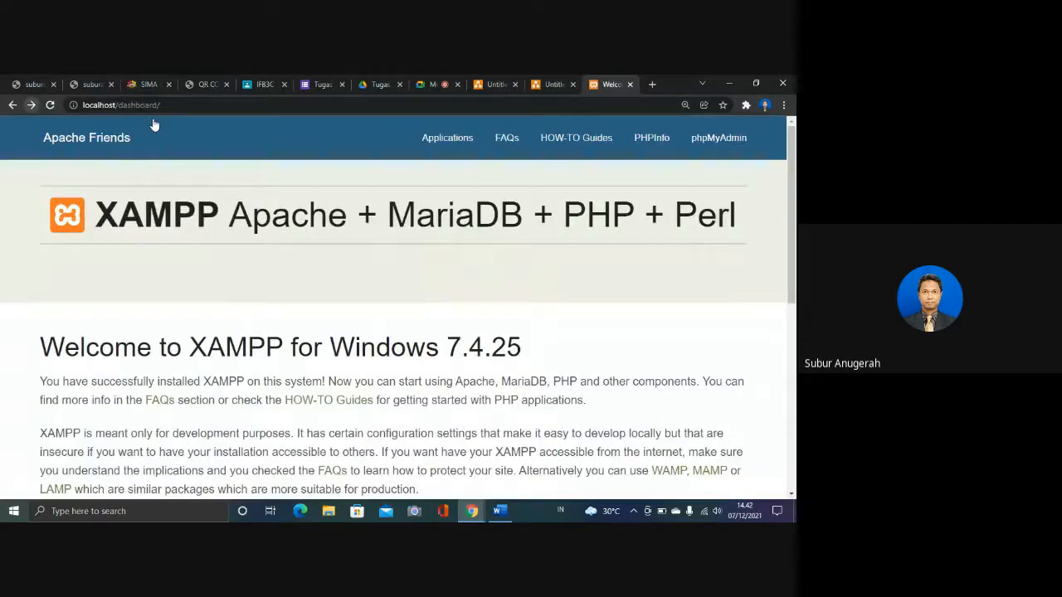
- Open the local AppGini application at localhost/appgini_freeware/inovasi_view.php
click(198, 106)
key(BackSpace)
key(BackSpace)
key(BackSpace)
key(BackSpace)
key(BackSpace)
key(BackSpace)
key(BackSpace)
key(BackSpace)
key(BackSpace)
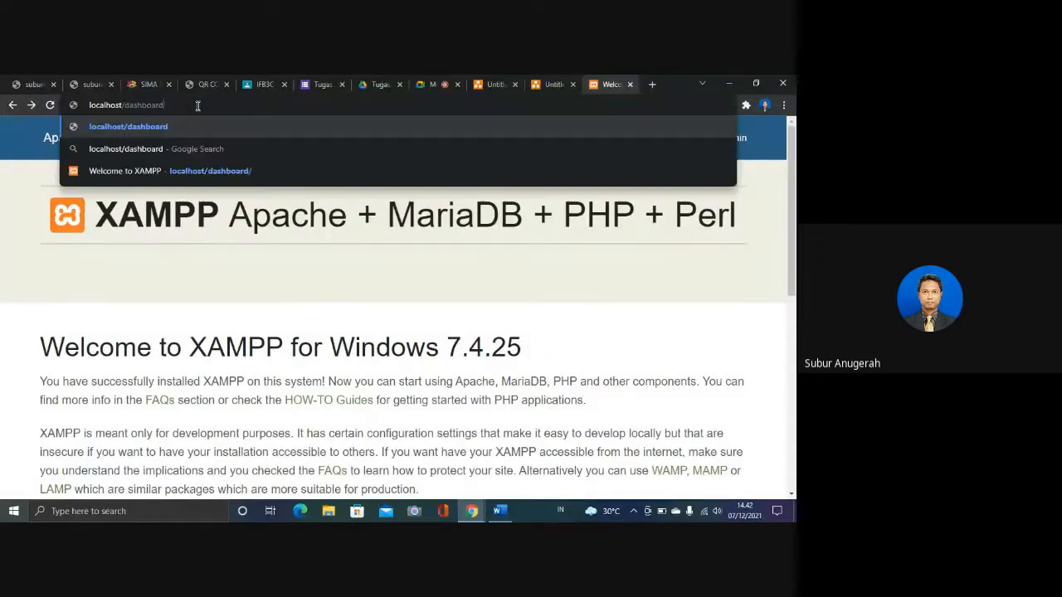
key(BackSpace)
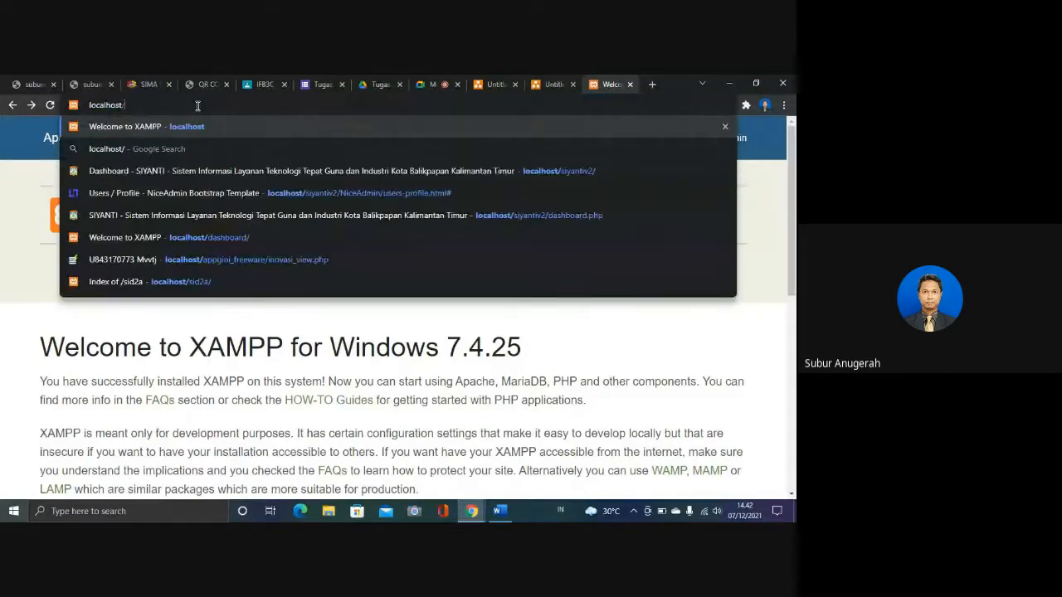
text(app)
key(Return)
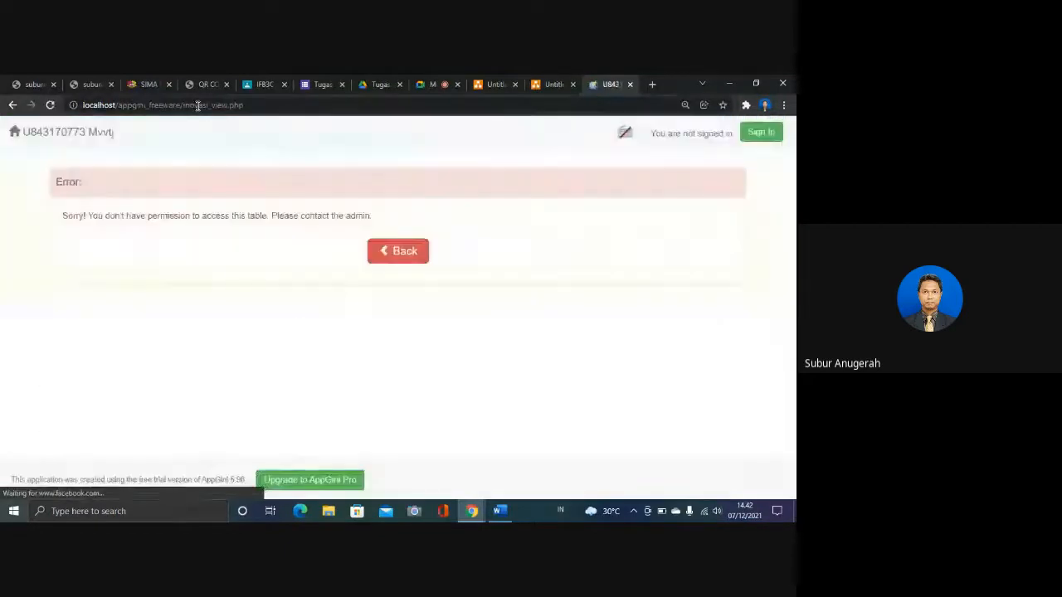
- Try to sign in to the AppGini application with the saved username and password
click(761, 138)
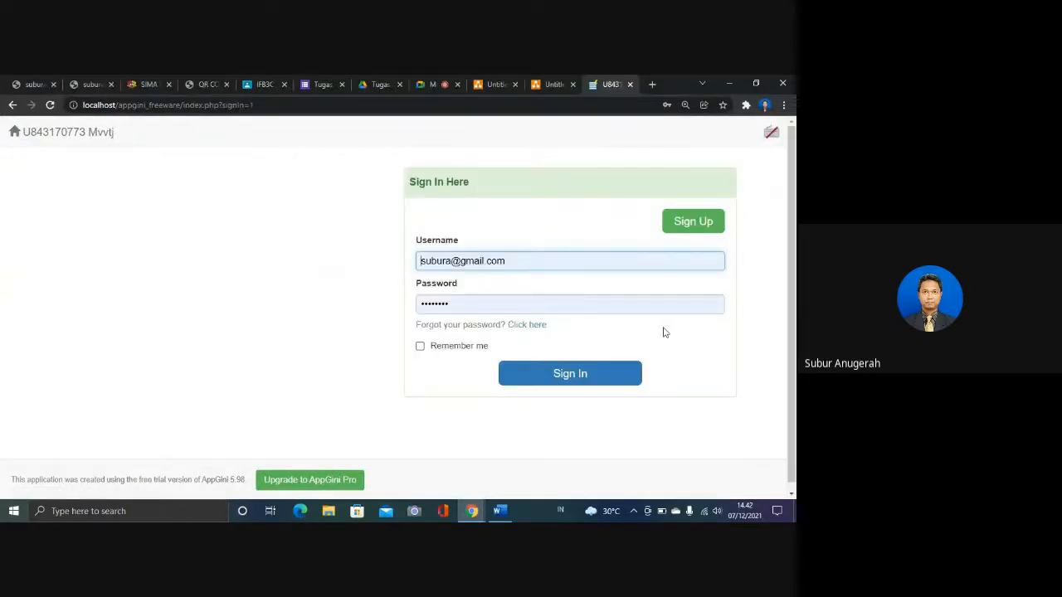
click(600, 373)
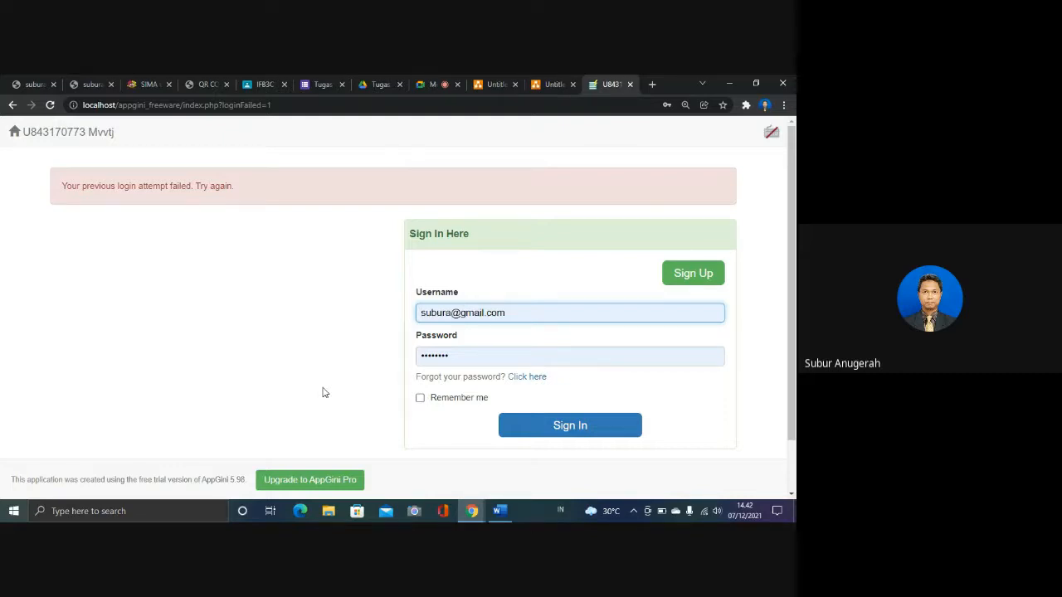
click(561, 441)
- Compare the Class box on Page-2 in diagrams.net with the report's ERD and Class Diagram sections in Word
click(560, 85)
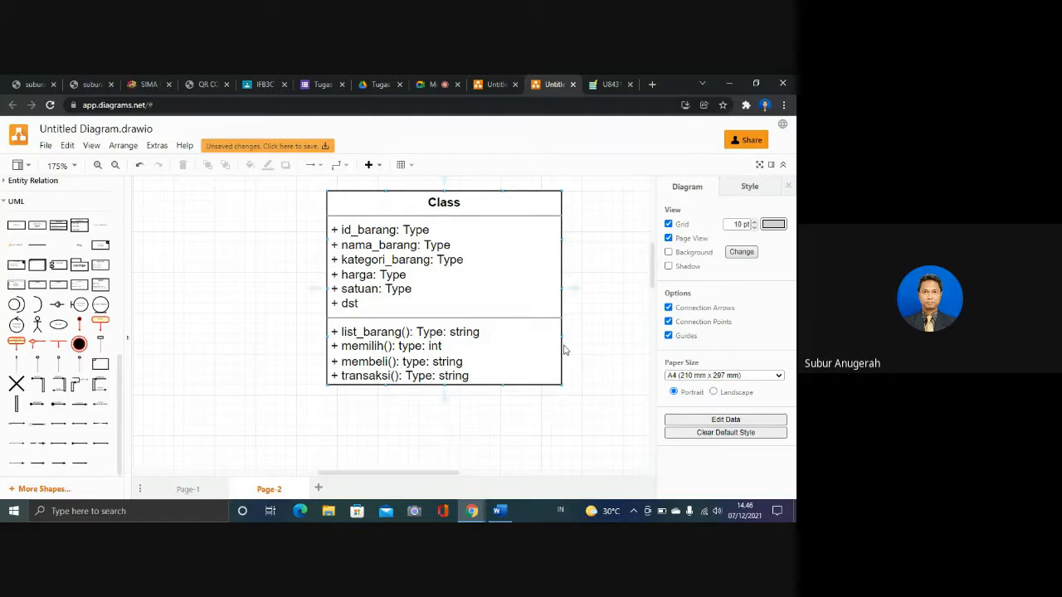
click(498, 511)
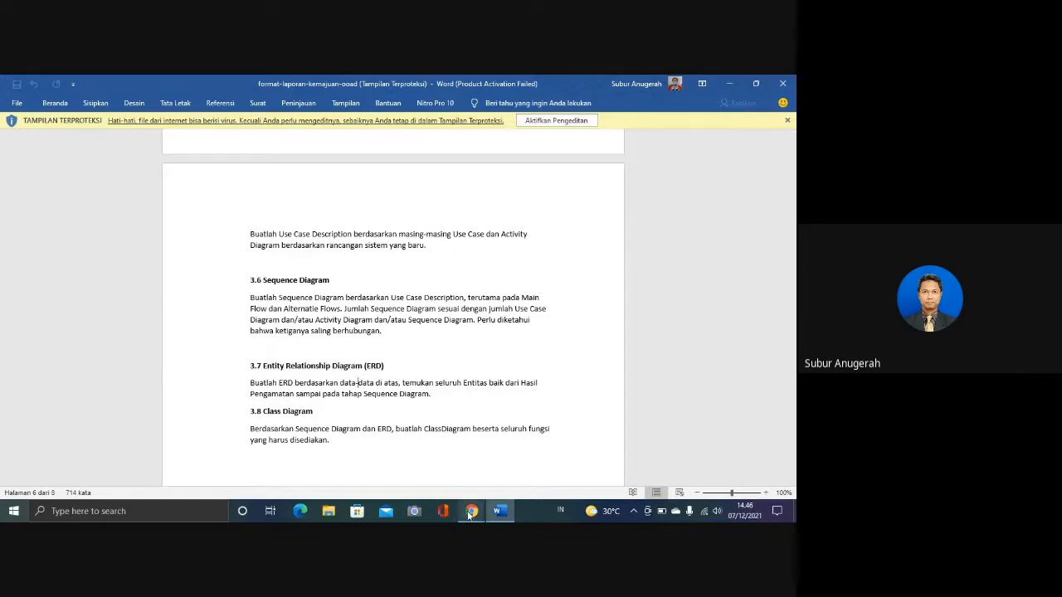
mouse_move(470, 514)
click(448, 473)
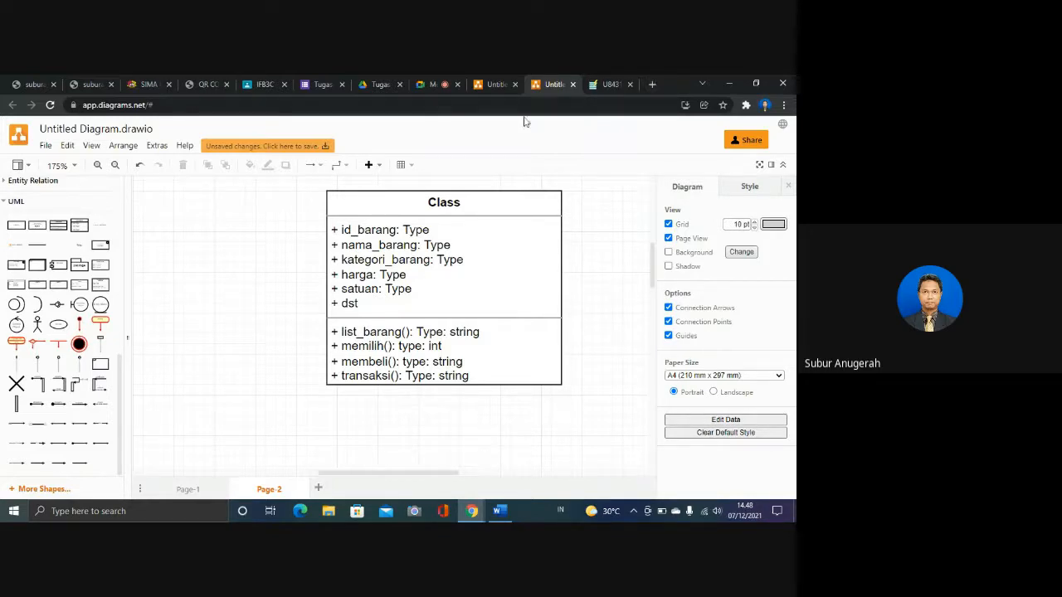
- Switch to the Tugas 1 PDF in Google Drive, clear its text selection and review the use case descriptions around SYS-CB-002
click(380, 84)
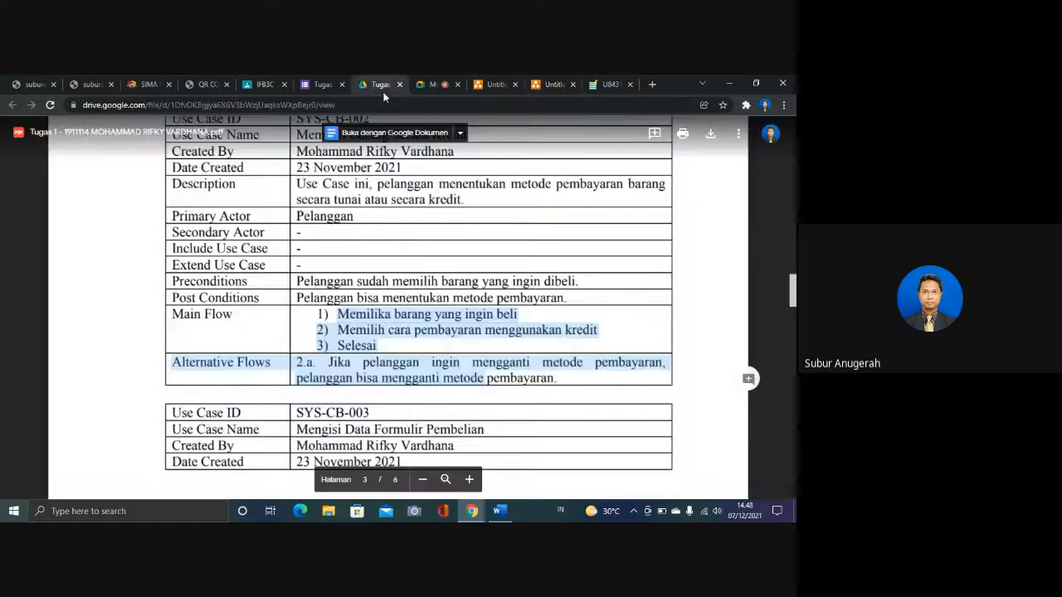
click(531, 320)
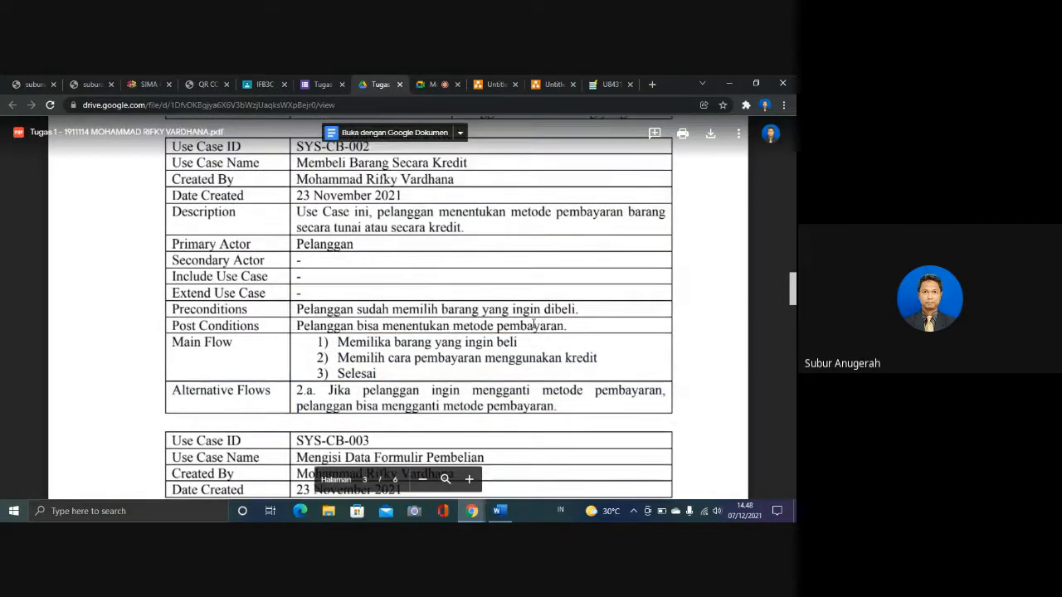
scroll(532, 322, up, 3)
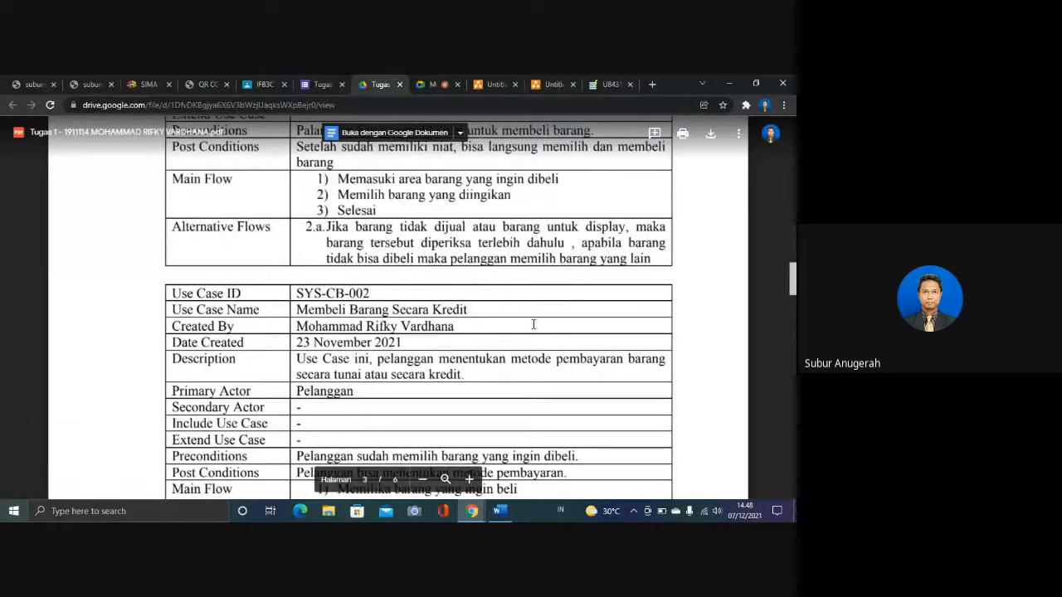